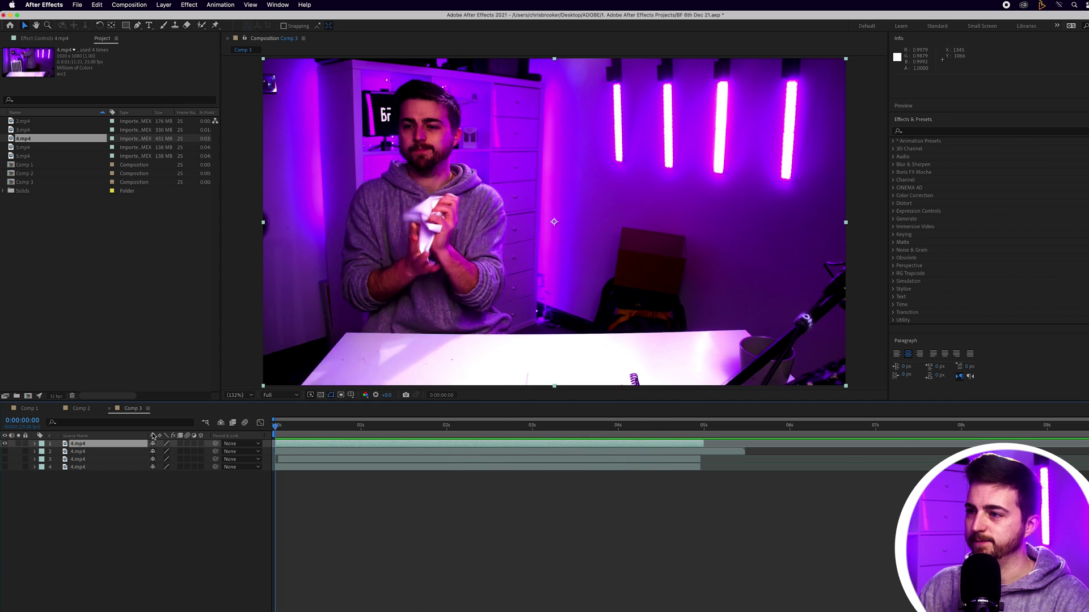
Move the bottom 4.mp4 layer to the top and find a cut point near three seconds
click(636, 426)
drag(612, 428, 542, 432)
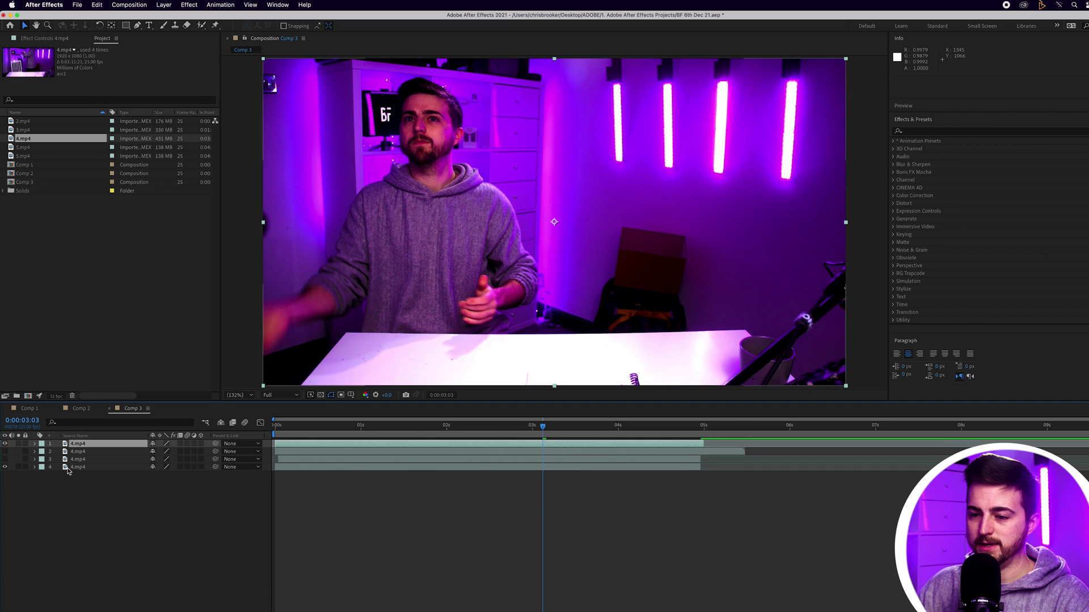
drag(67, 470, 72, 443)
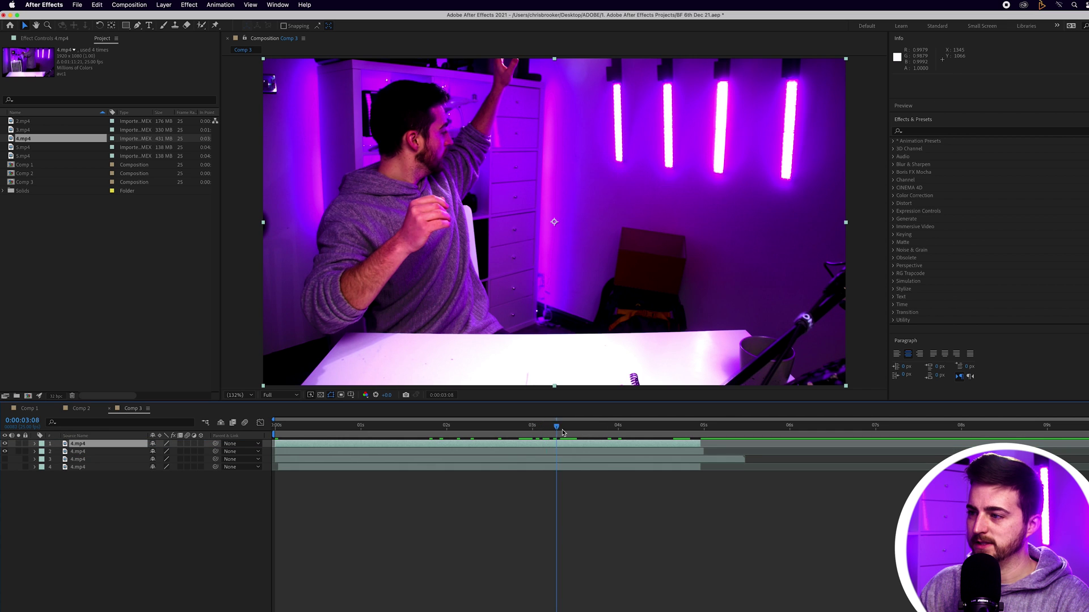
drag(562, 430, 540, 429)
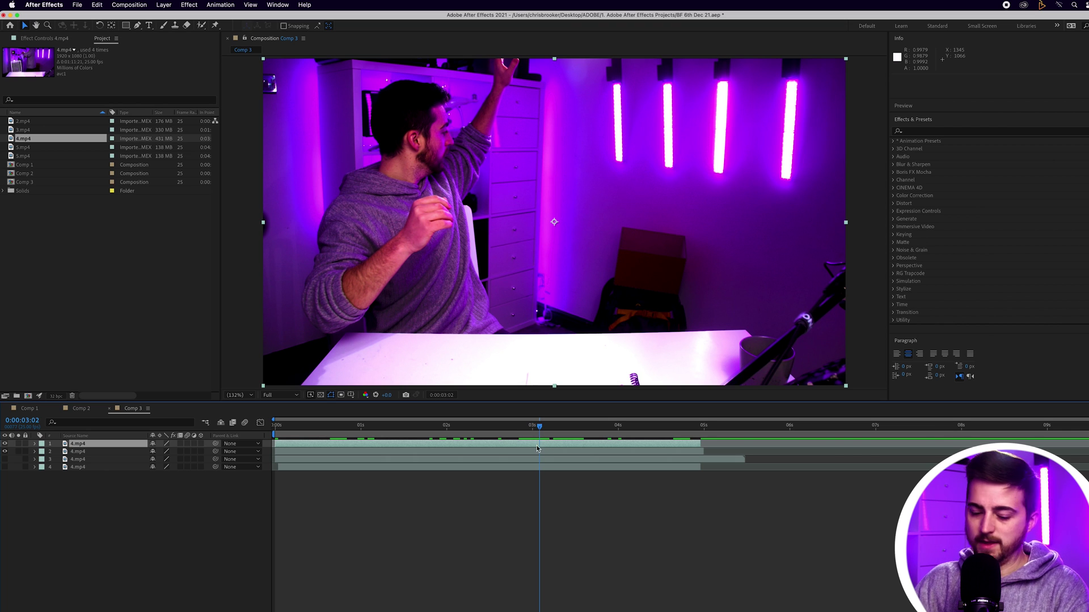
Split the top layer at the playhead, delete its first half, and shift the rest later
key(super+shift+d)
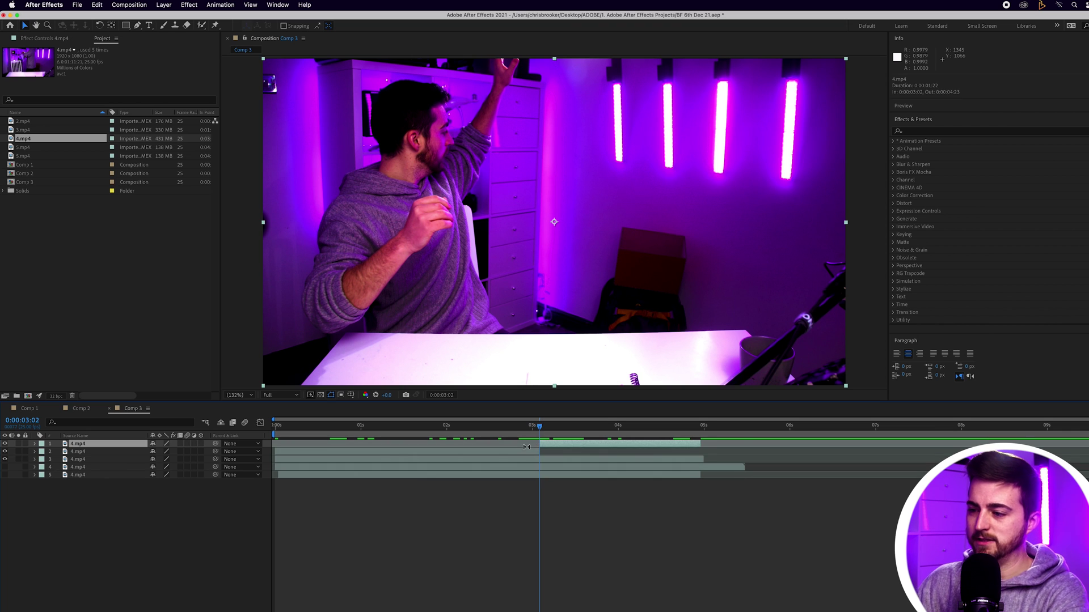
click(526, 444)
click(526, 451)
key(Delete)
click(497, 426)
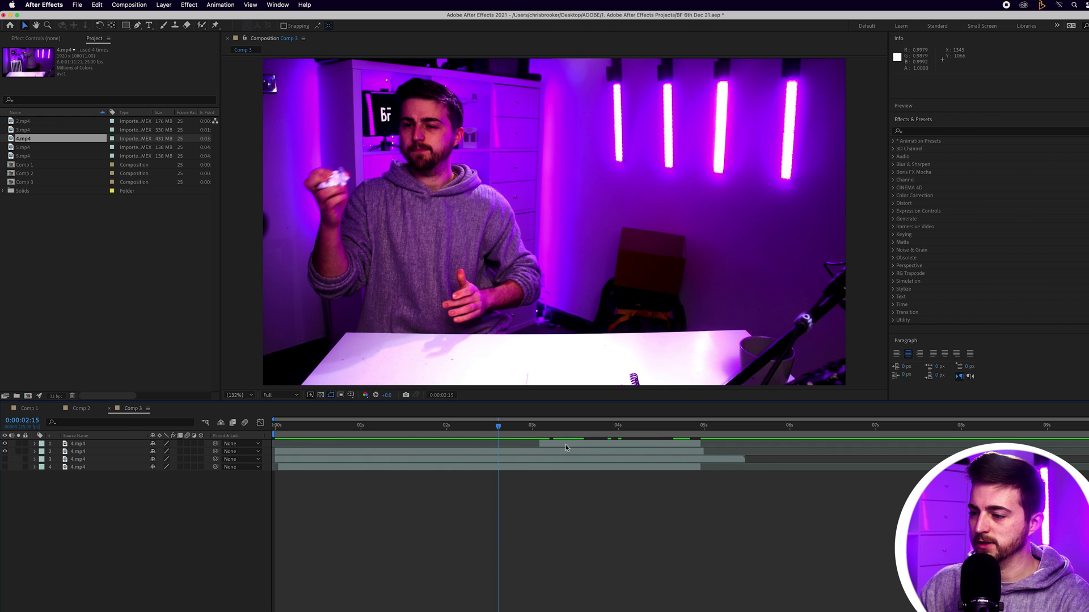
drag(566, 447, 619, 446)
drag(527, 430, 628, 432)
Preview the re-timed layers from around 0:00:03:10 and 0:00:02:15
key(space)
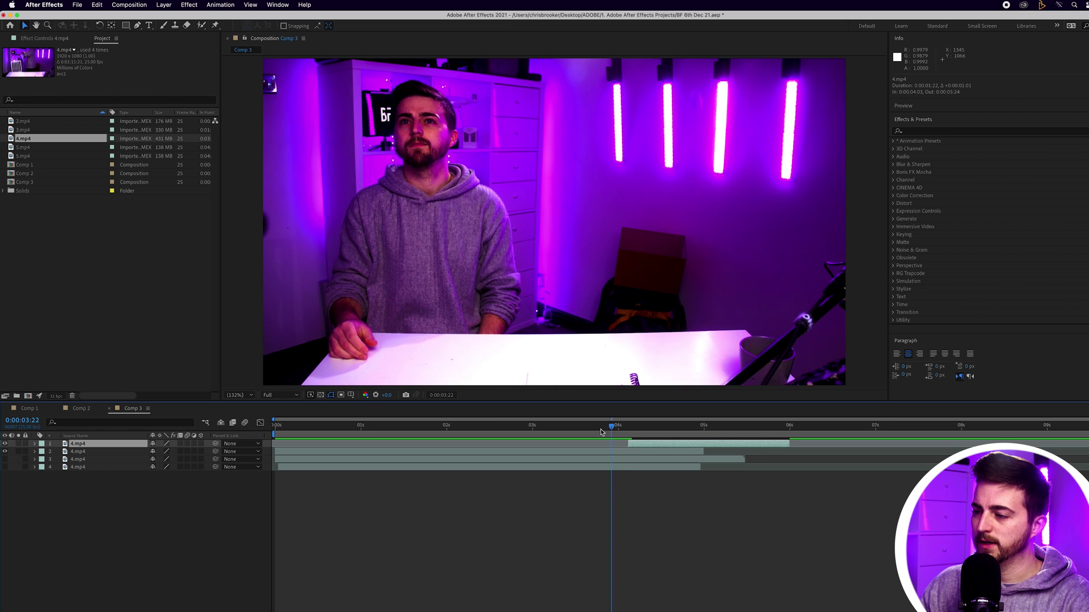
click(567, 430)
key(space)
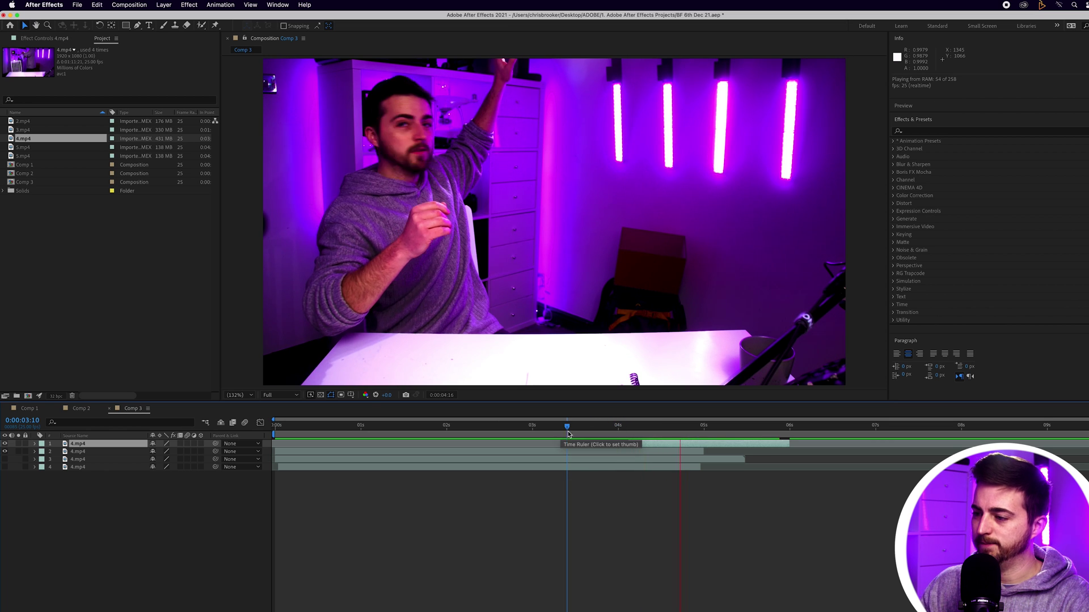
key(space)
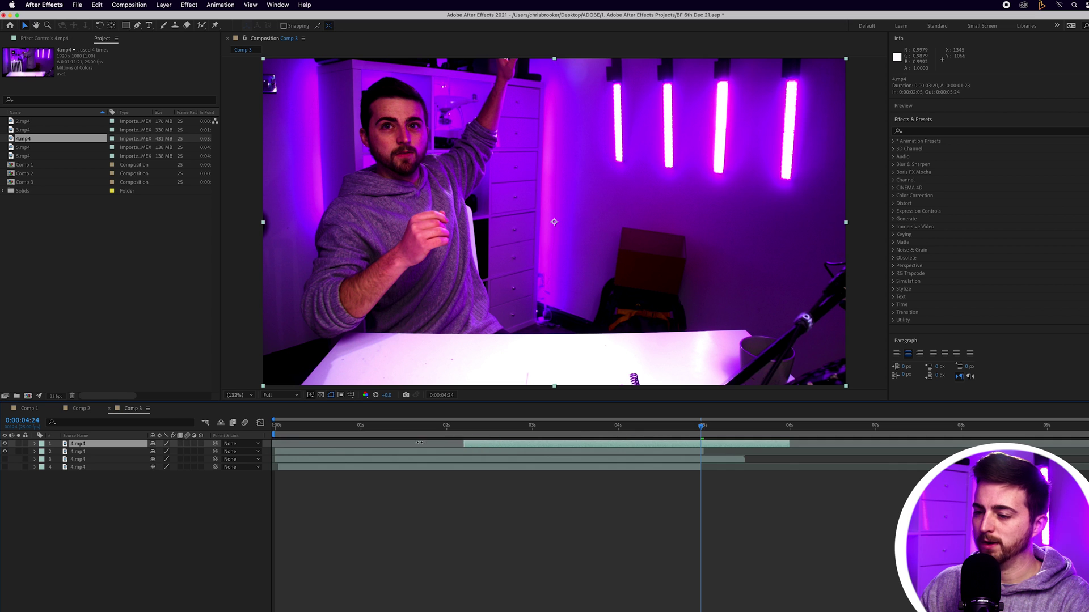
drag(599, 436, 510, 435)
key(space)
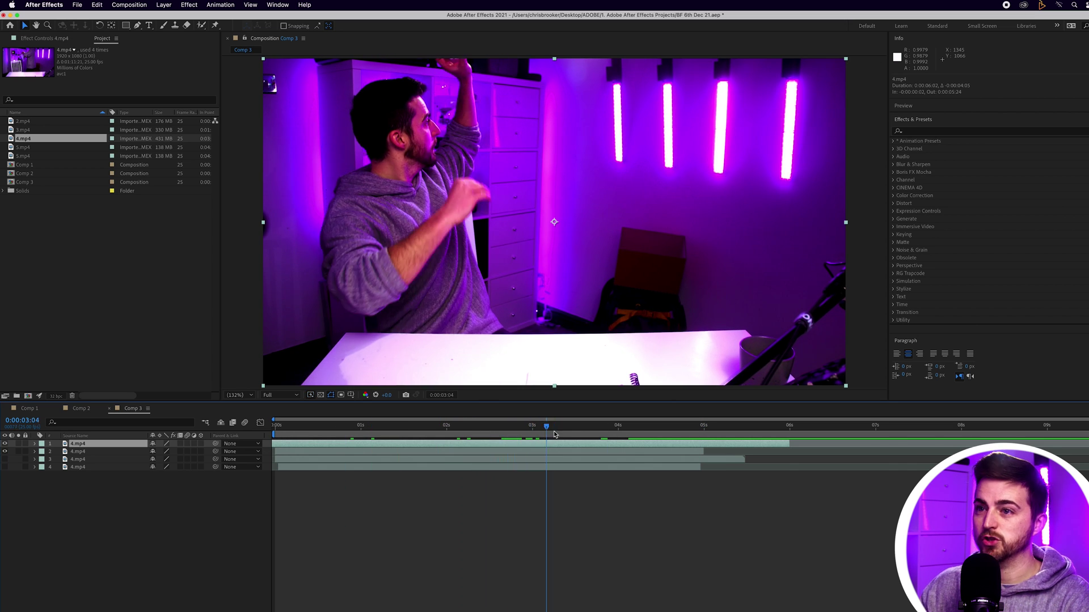
key(comma)
key(comma)
key(comma)
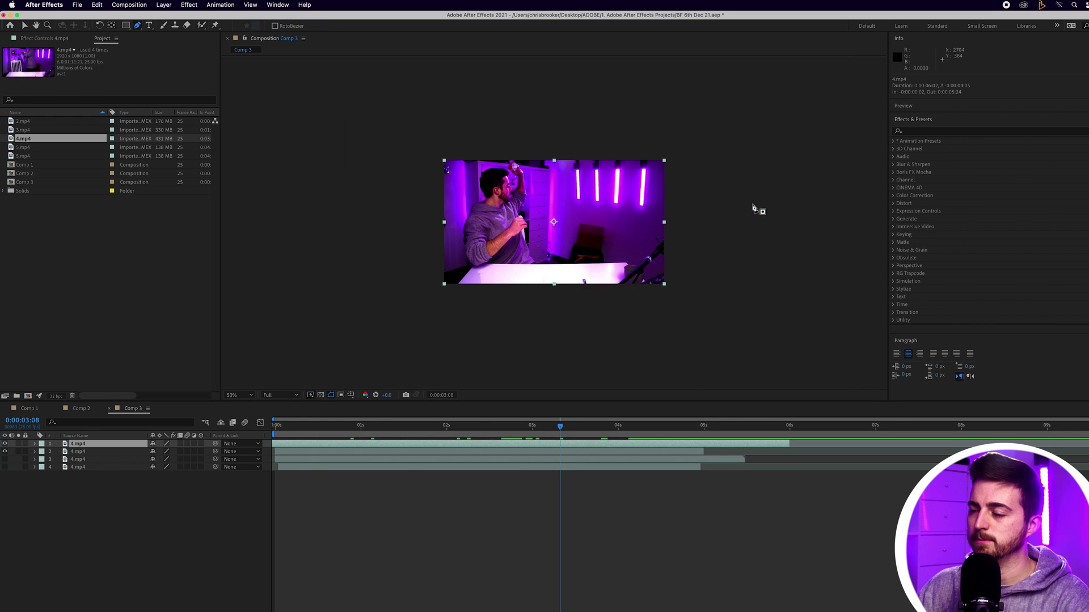
At 100% view, draw a Pen mask around the room's right side on the top layer
key(period)
key(period)
click(571, 89)
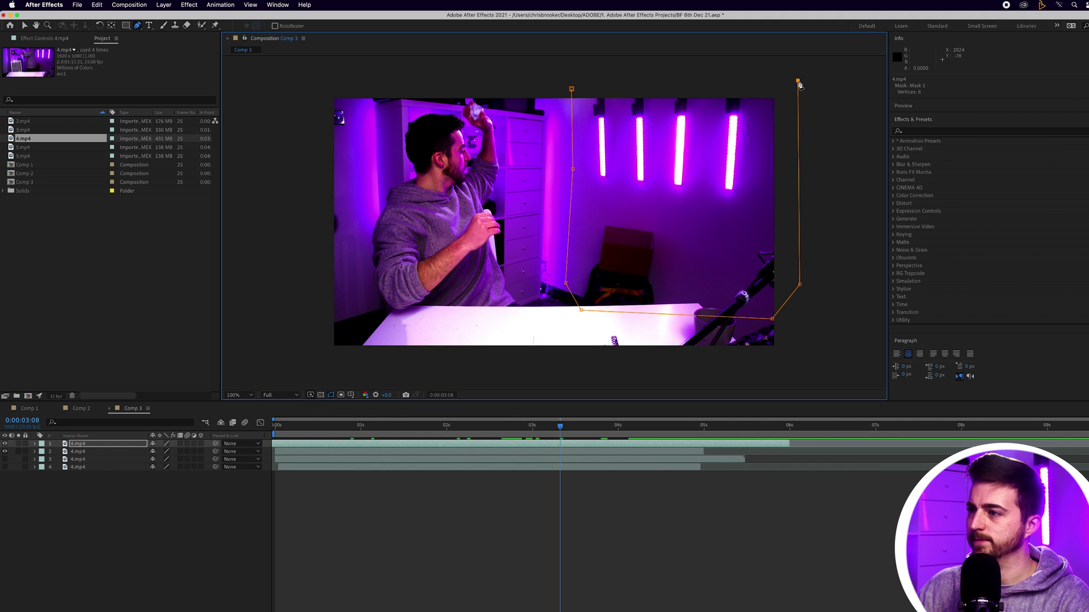
click(572, 89)
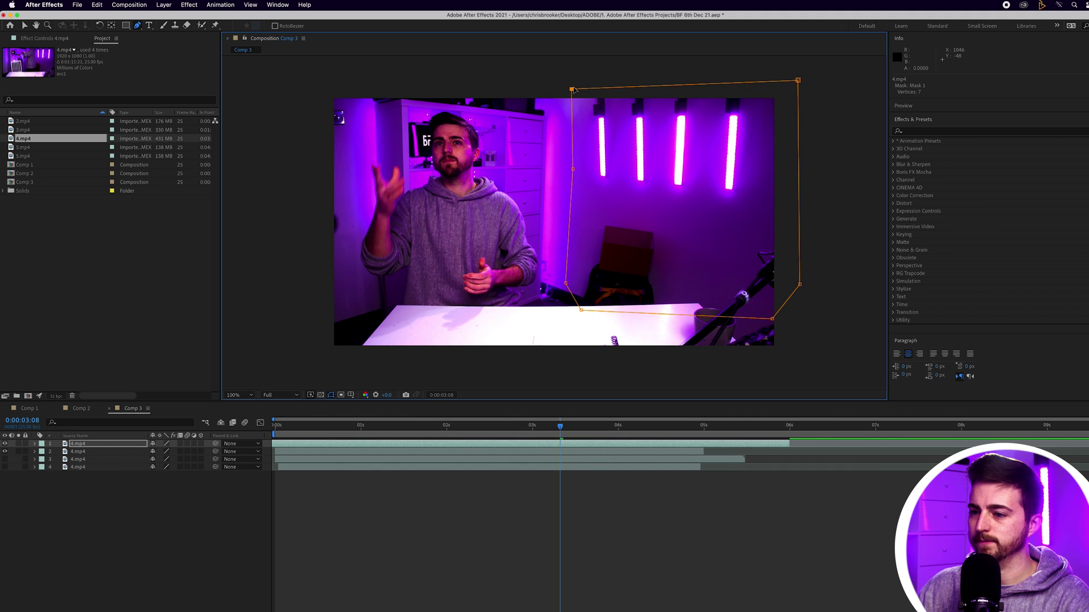
Fit the composition in the viewer, undo the last timing change, and preview the clone from the start
click(248, 395)
click(238, 406)
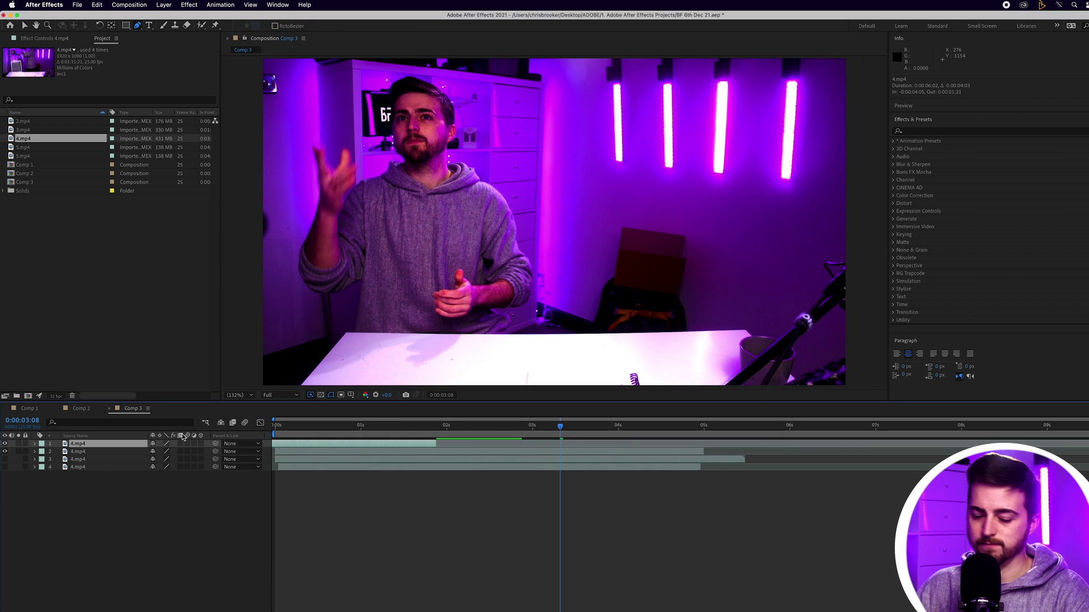
key(ctrl+z)
key(Home)
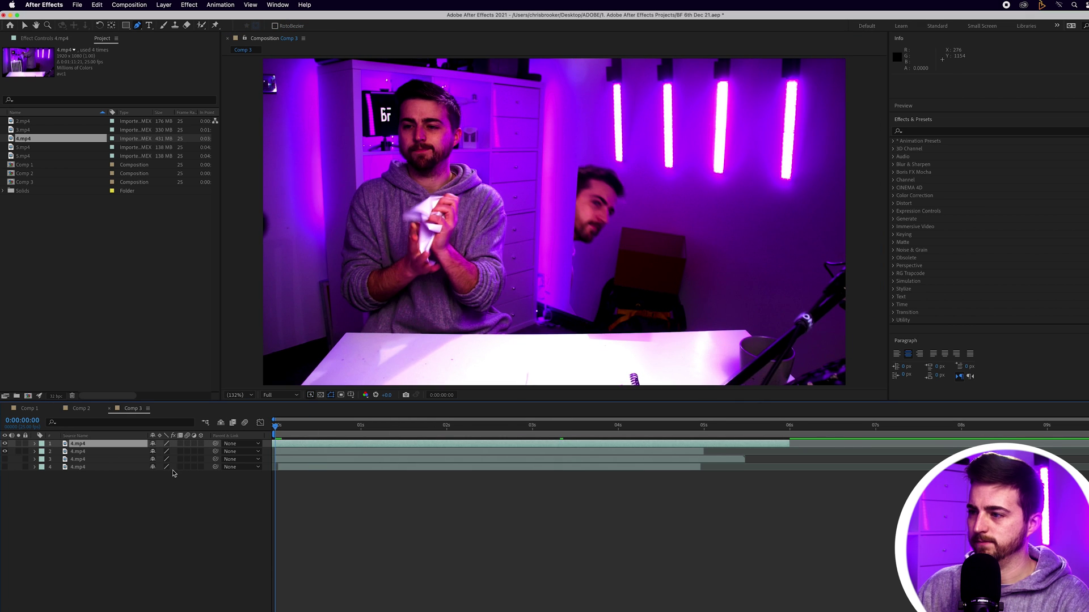
key(space)
click(430, 263)
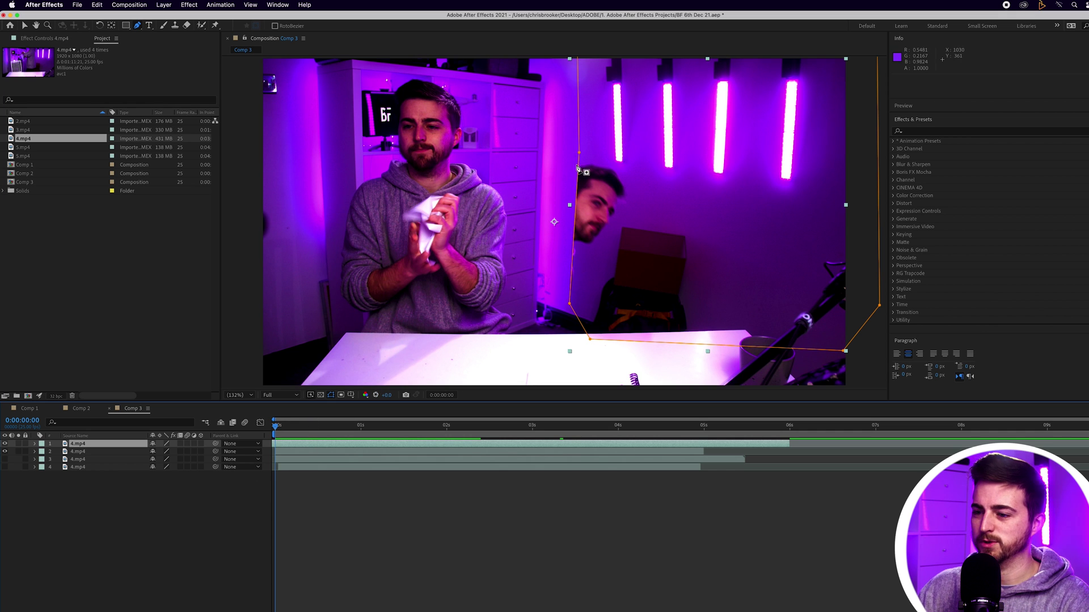
Show the top layer's mask properties and review the mask animation between 0:00:00:20 and 0:00:02:23
key(m)
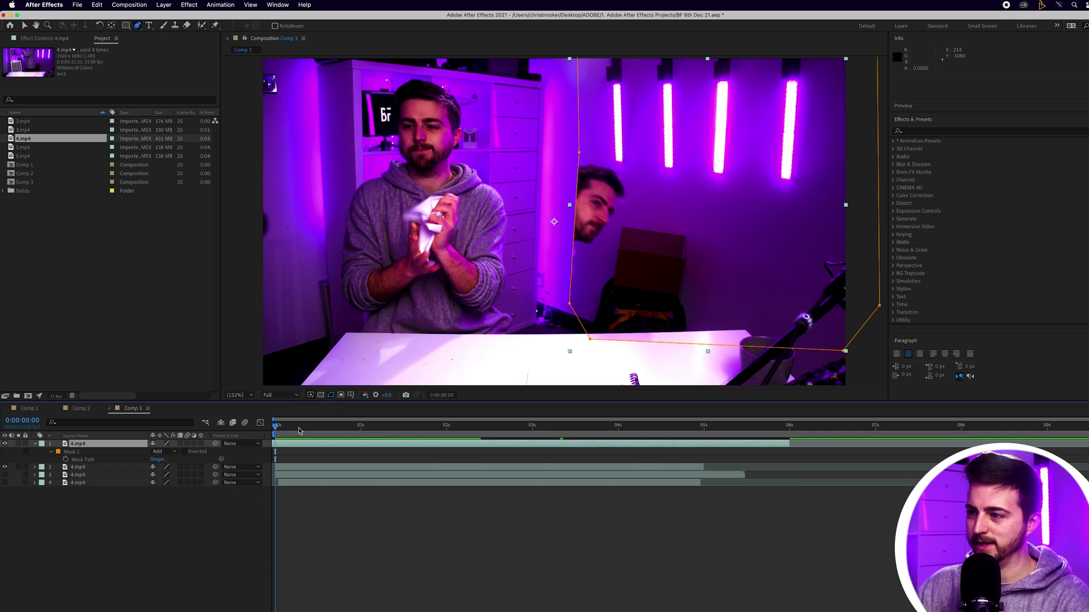
drag(291, 433, 549, 433)
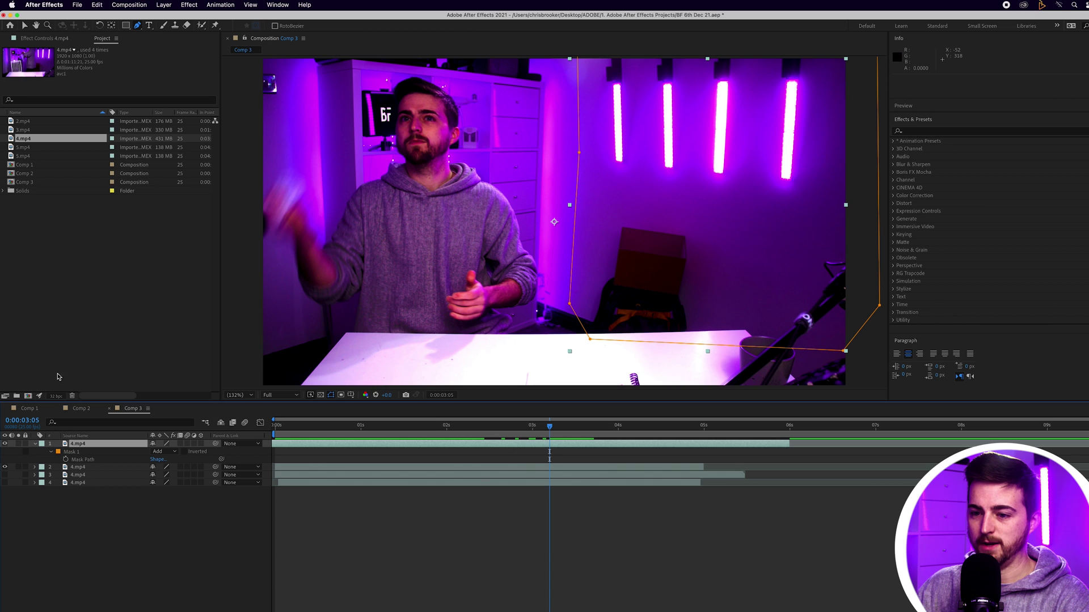
click(51, 452)
click(51, 452)
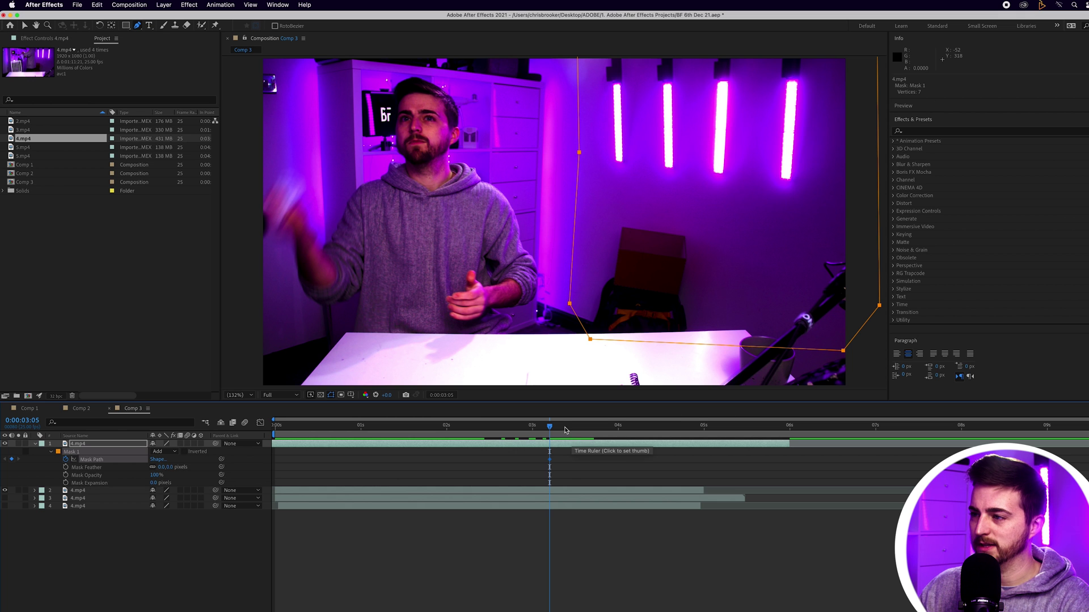
drag(481, 431, 344, 428)
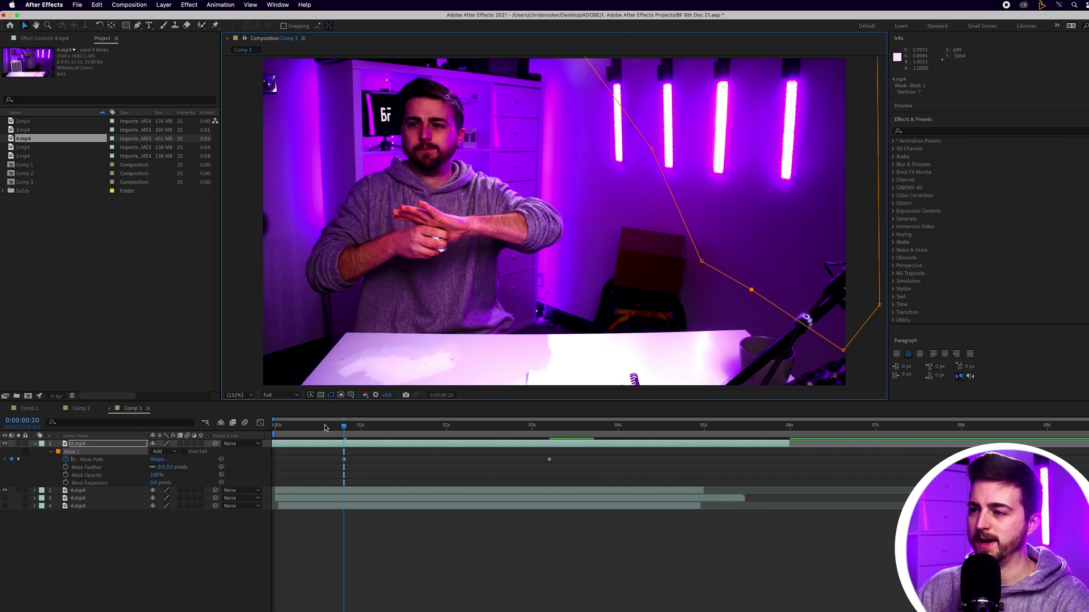
key(space)
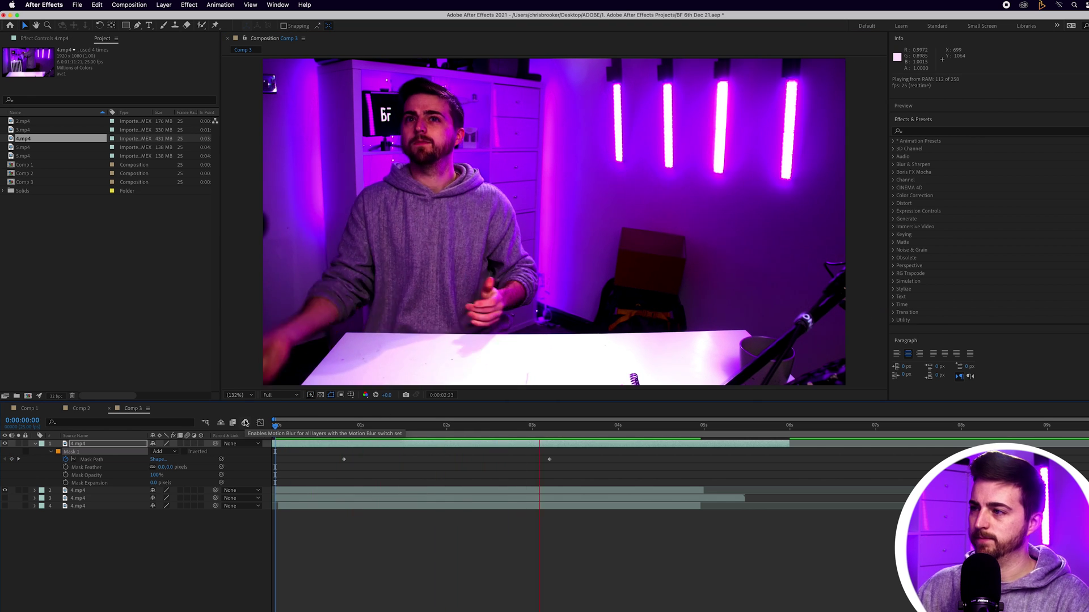
drag(663, 429, 551, 431)
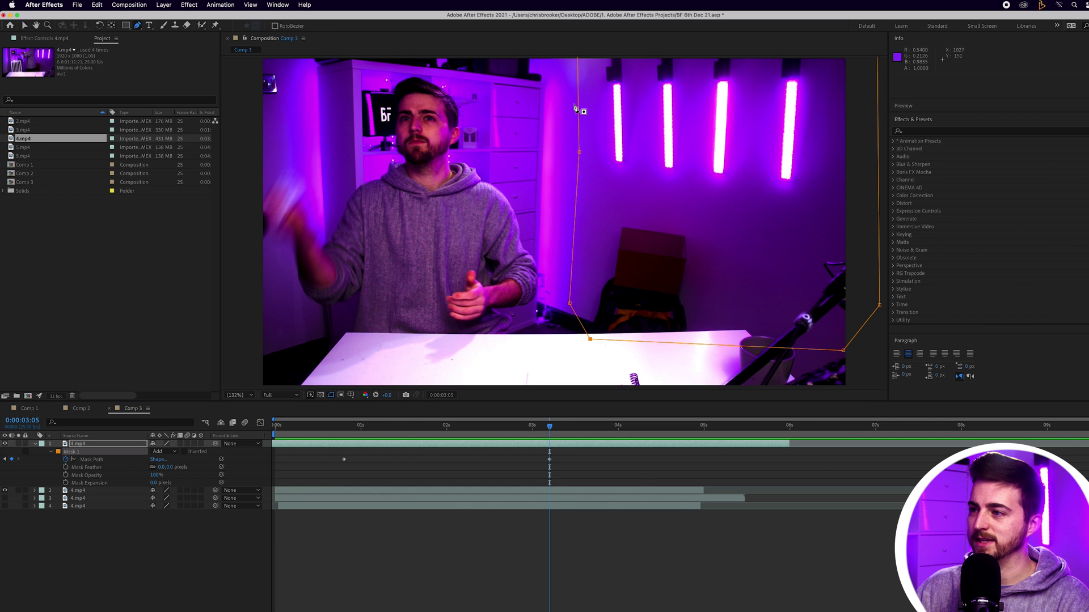
Add a mask vertex and drag the upper-left point right at about 0:00:03:20
click(578, 103)
click(24, 26)
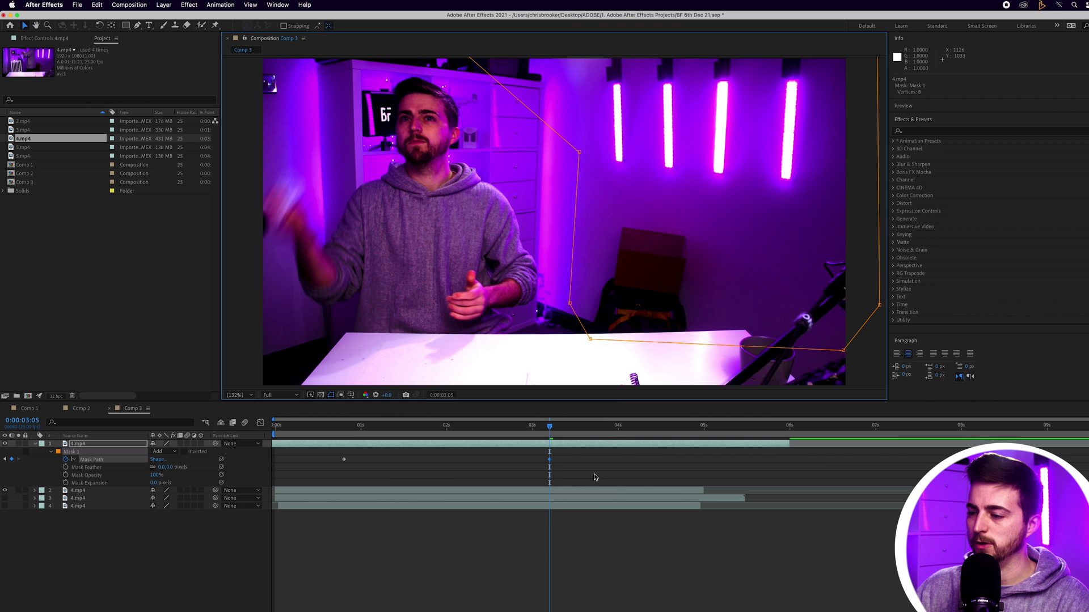
drag(554, 432, 594, 429)
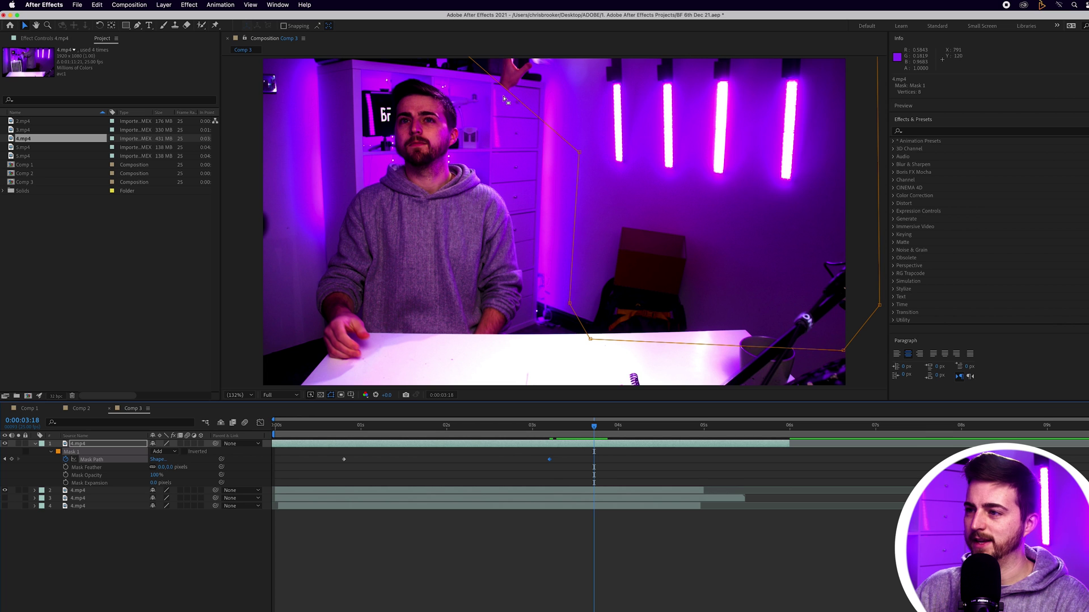
scroll(482, 108, up, 5)
drag(508, 117, 534, 115)
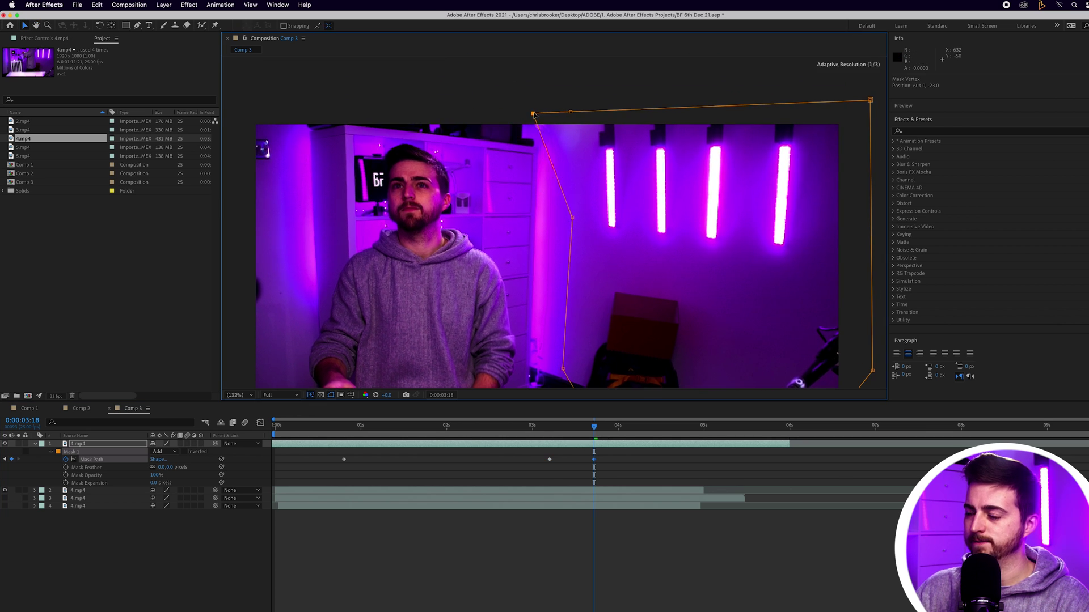
Preview the animated mask from near the start, then select the second 4.mp4 layer
drag(604, 427, 308, 423)
key(space)
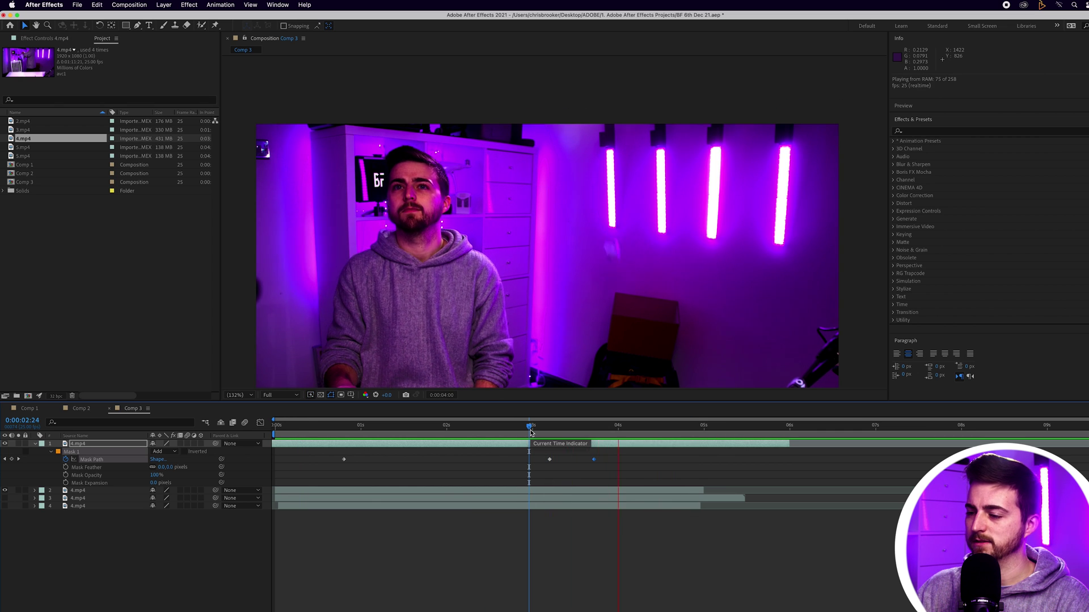
click(475, 430)
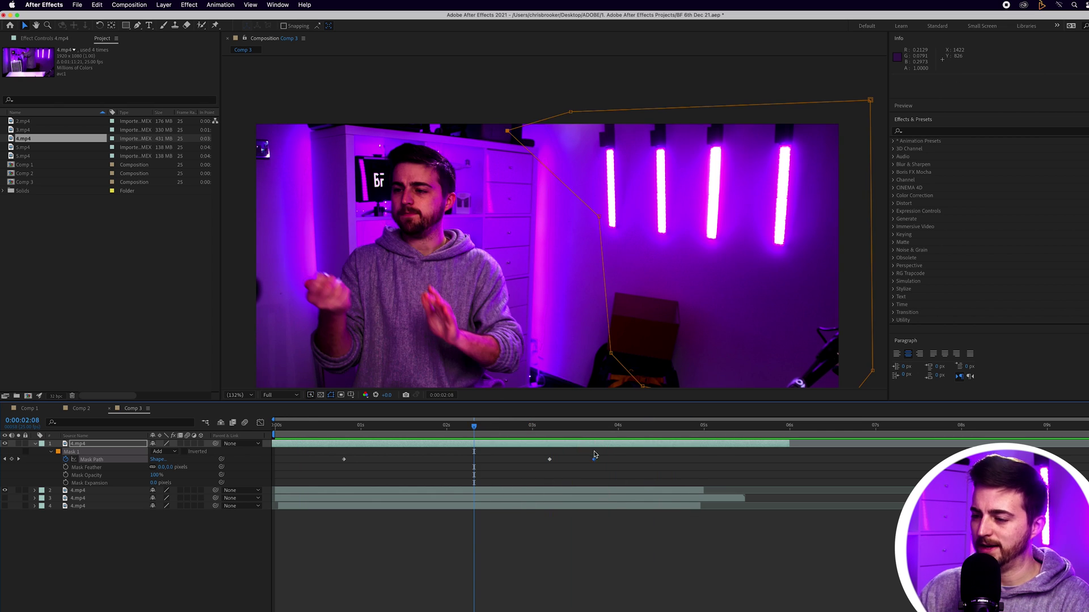
click(652, 489)
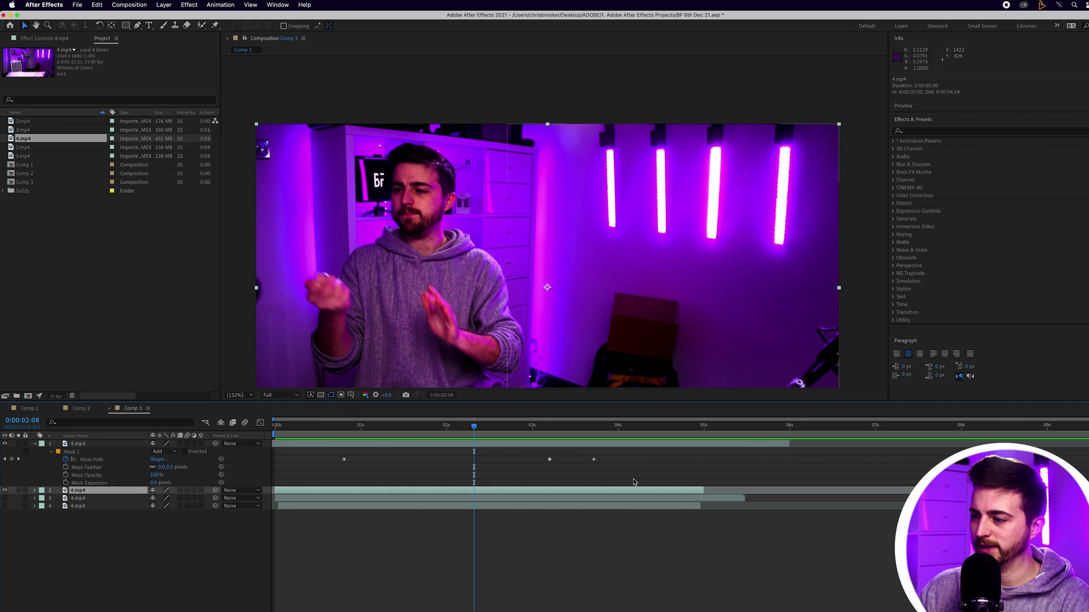
Slide the second 4.mp4 layer later, fit the view, and return to about 0:00:03:05
key(space)
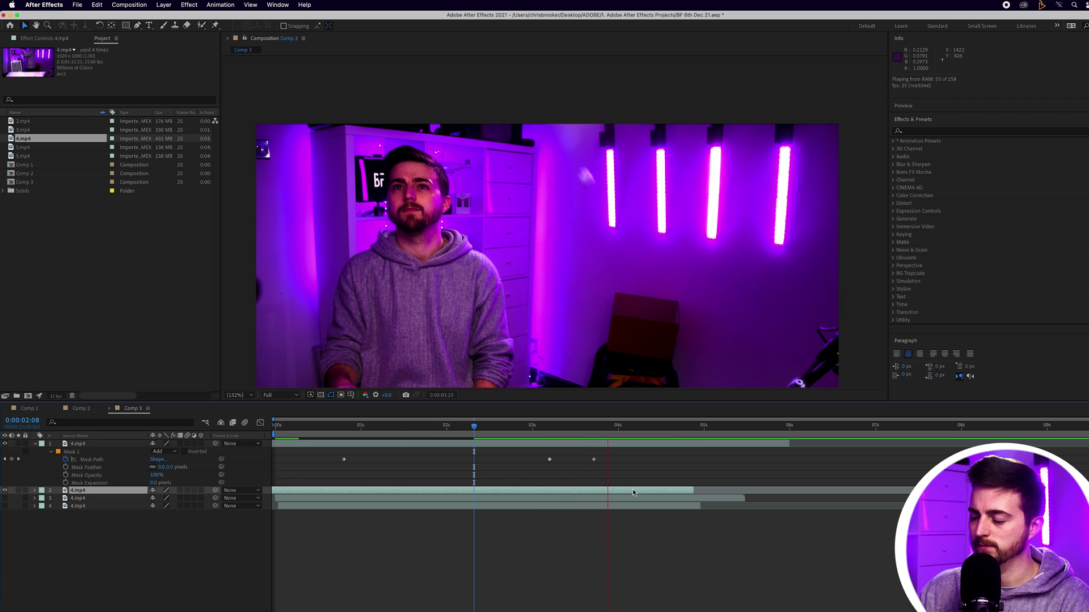
drag(628, 490, 645, 490)
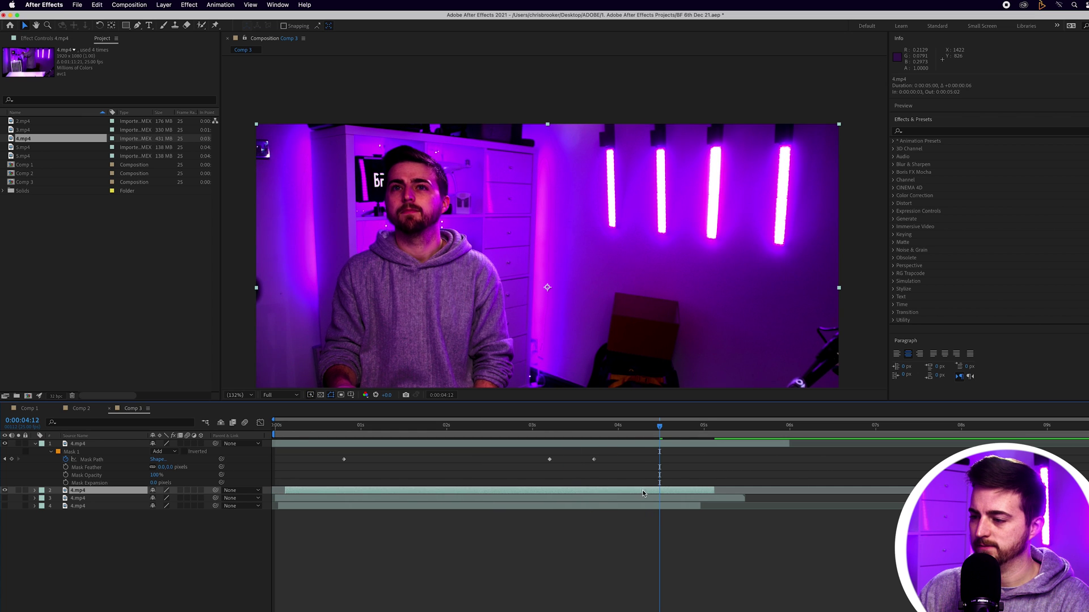
click(550, 426)
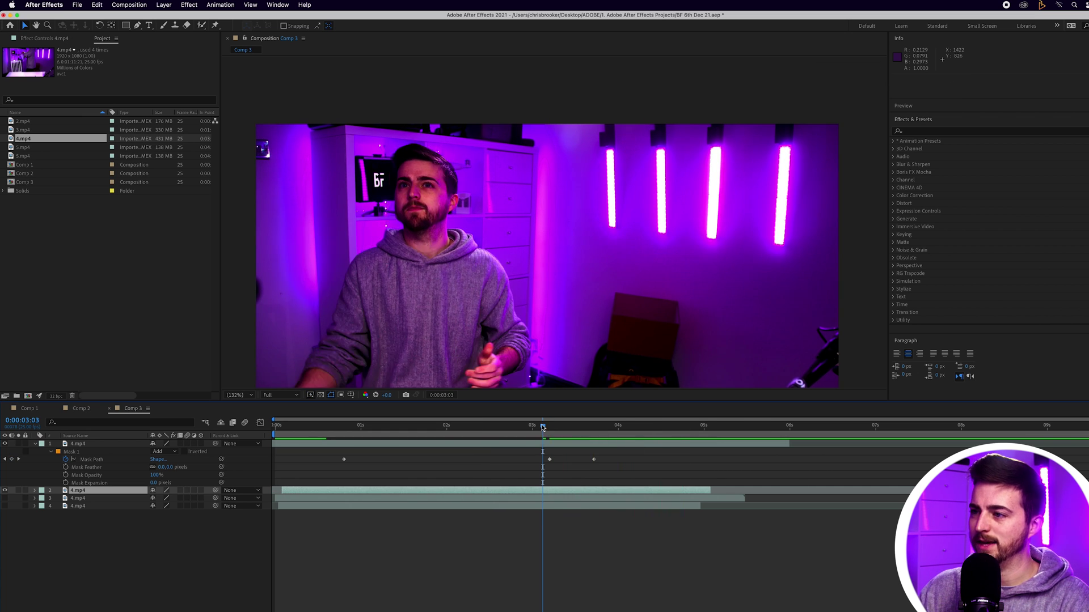
click(239, 395)
click(247, 415)
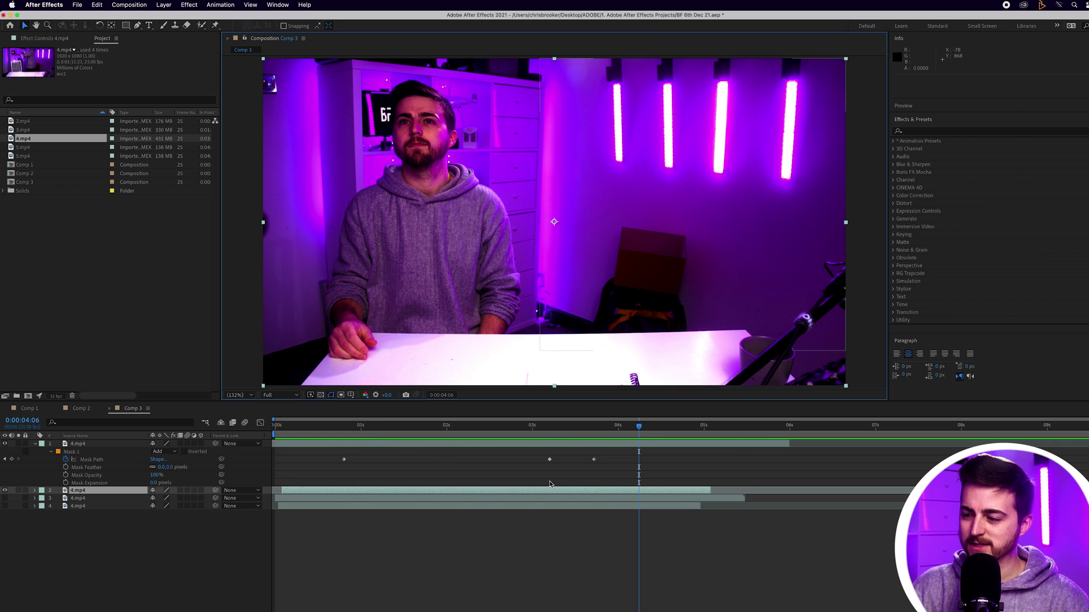
click(554, 425)
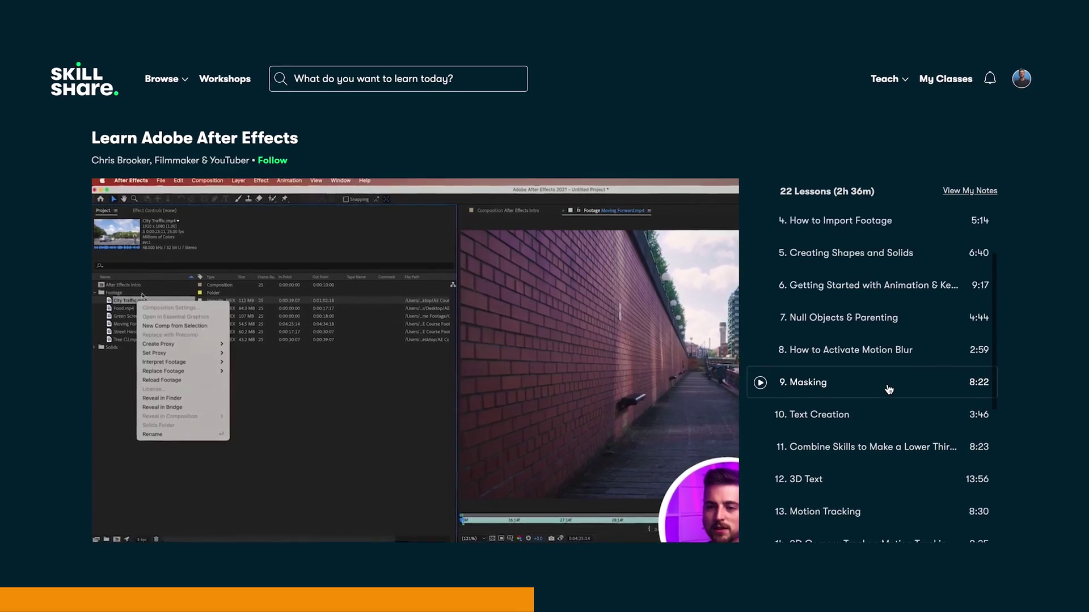
Scroll down through the Learn Adobe After Effects class's list of 22 lessons
scroll(889, 389, down, 4)
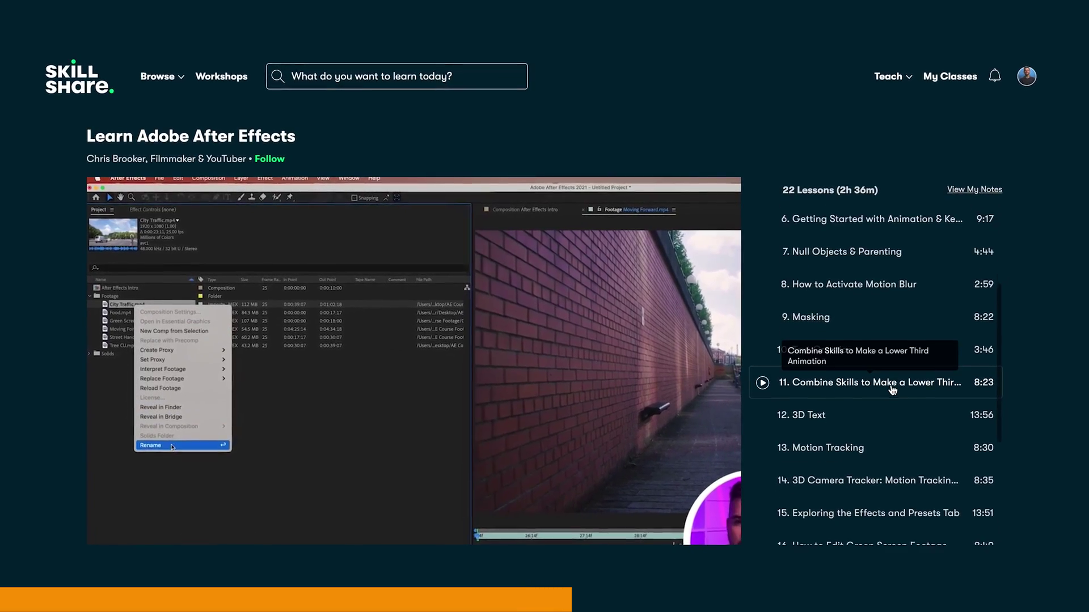
scroll(896, 392, down, 4)
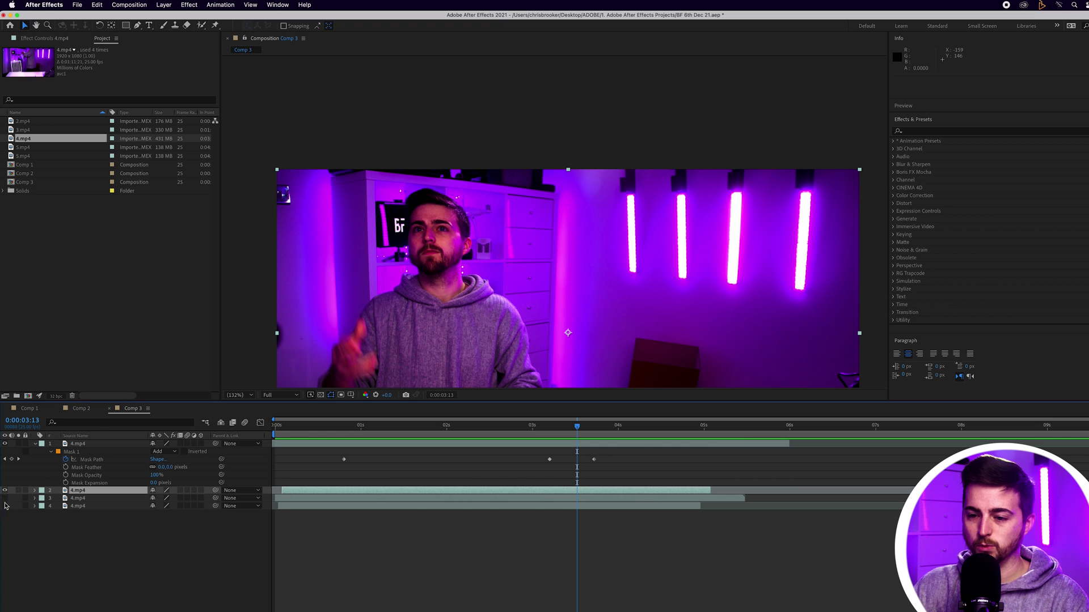
Show the third 4.mp4 layer, move it to the top, and mask around the paper ball
click(5, 498)
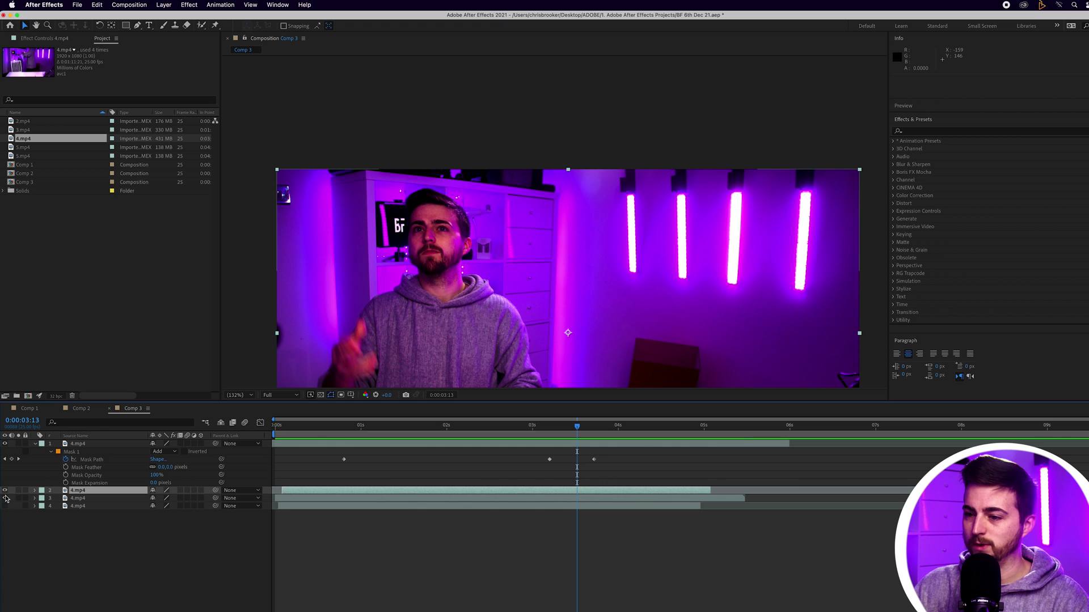
drag(95, 499, 98, 441)
scroll(485, 199, up, 2)
scroll(485, 200, up, 2)
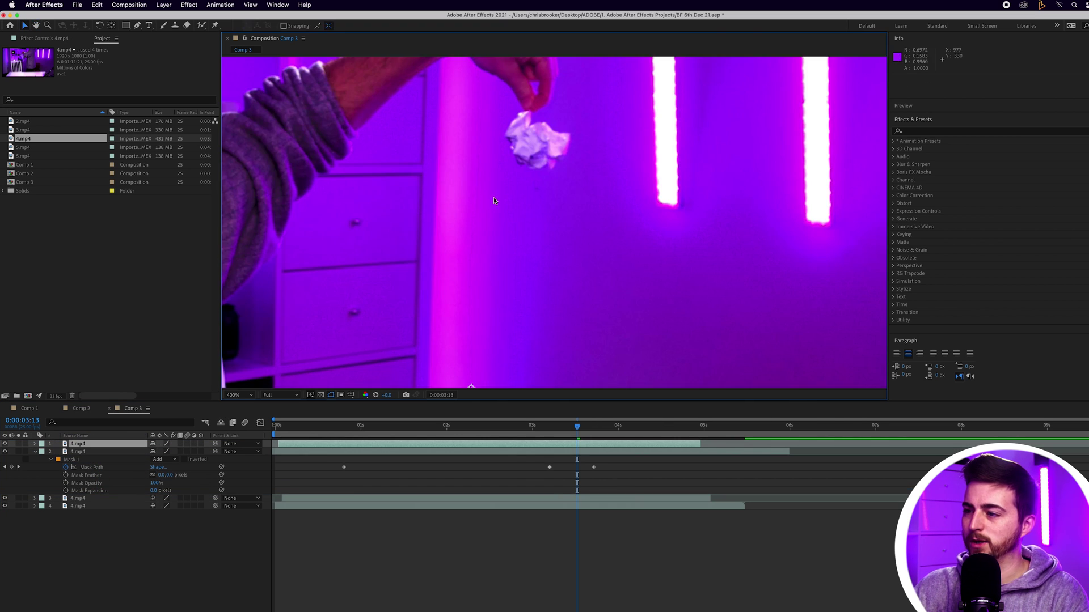
click(138, 25)
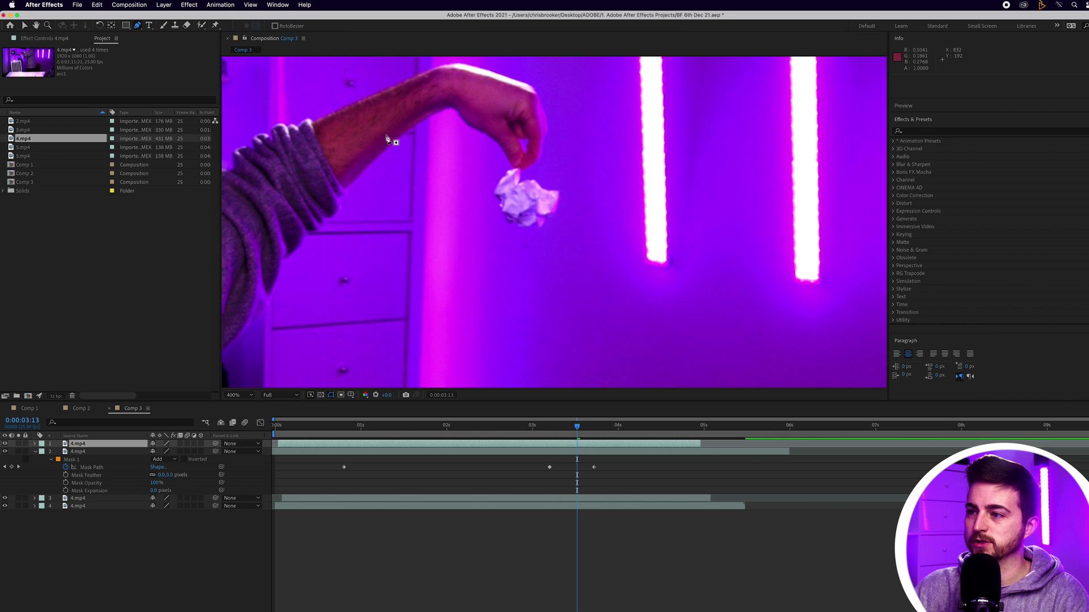
click(489, 167)
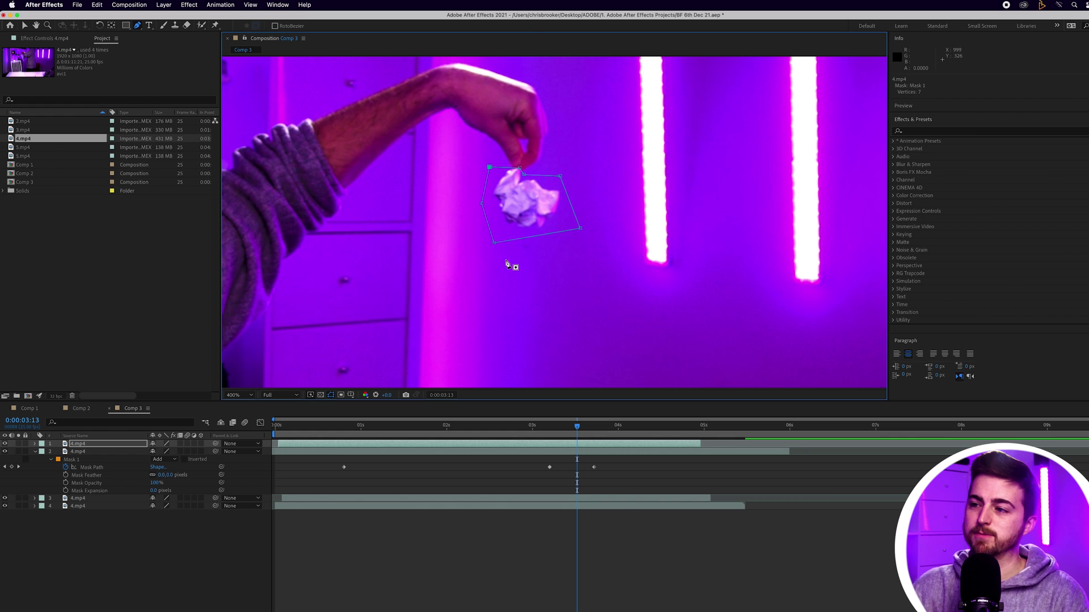
Trim the masked layer to start at 0:00:03:13, check the ball at 0:00:03:21, and fit the view
click(577, 444)
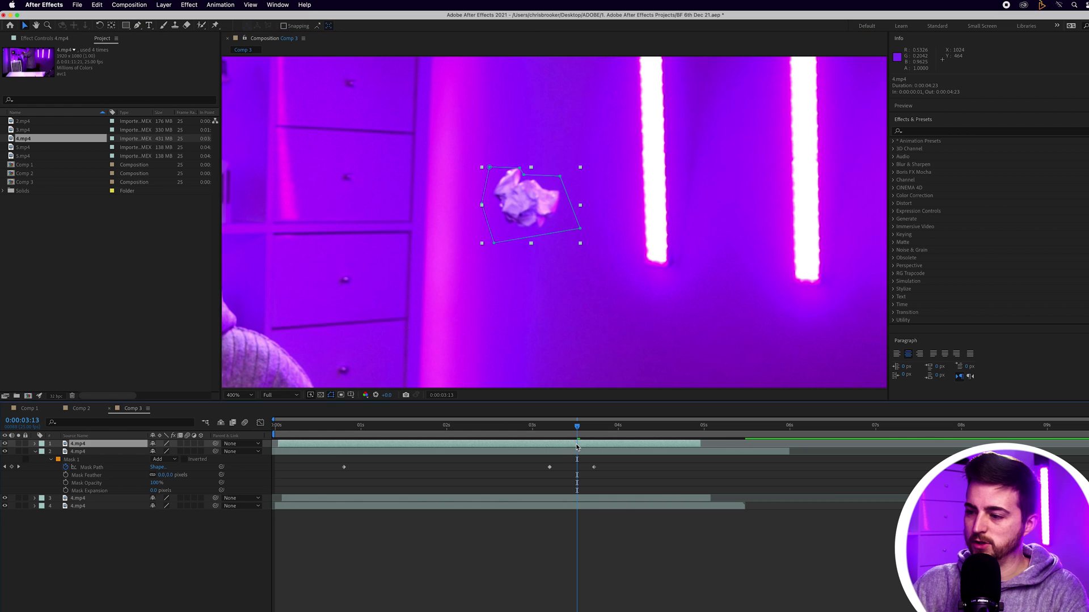
key(alt+[)
drag(577, 426, 604, 434)
click(623, 443)
key(h)
drag(362, 232, 494, 323)
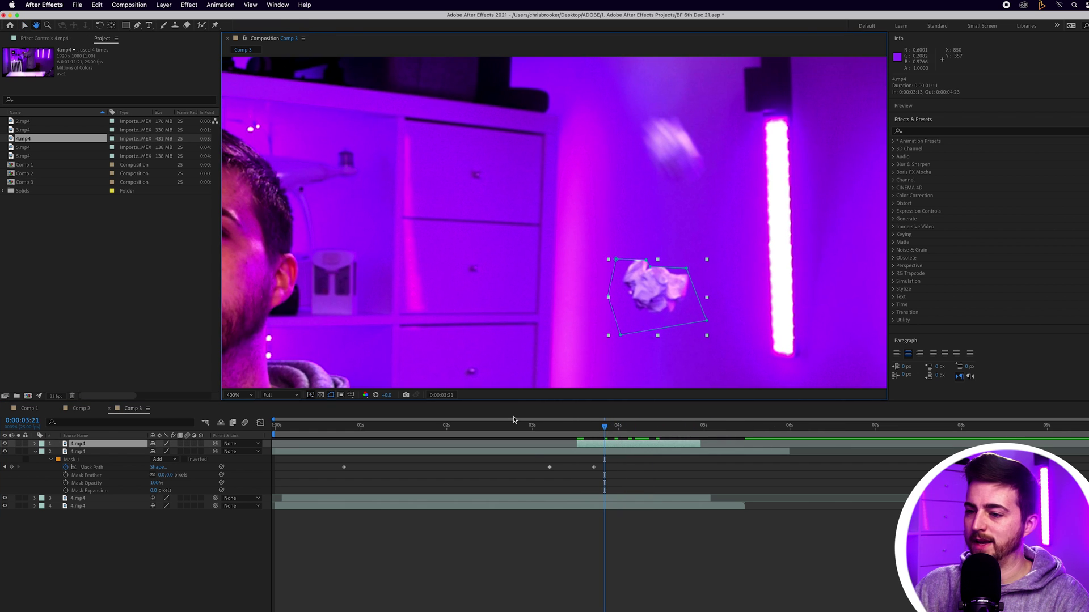
key(shift+slash)
scroll(554, 267, up, 3)
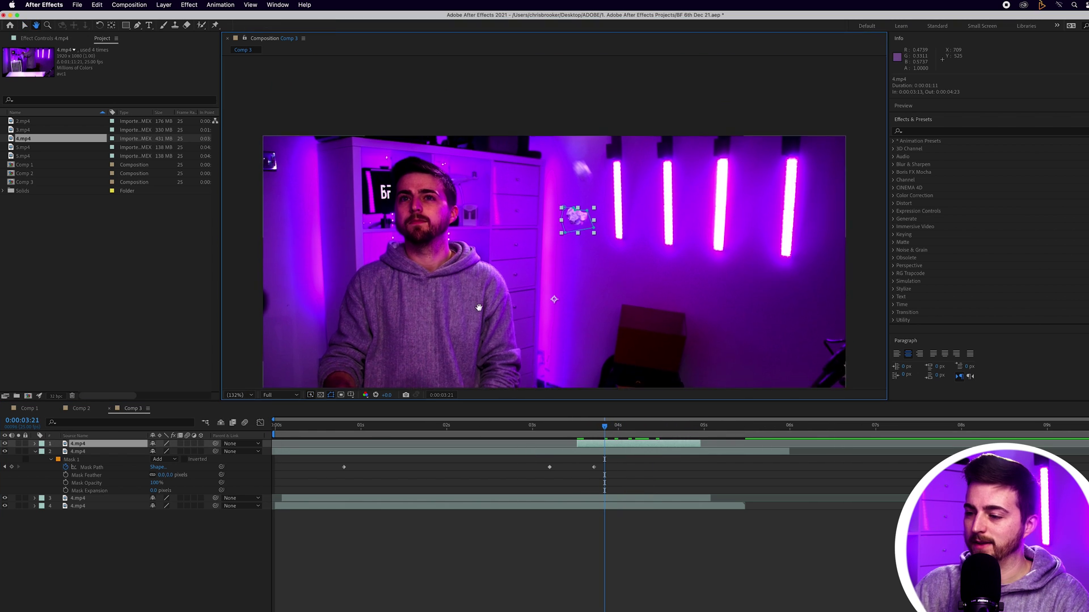
Try ball-patch positions above the frame between 0:00:03:05 and 0:00:03:24
mouse_move(547, 426)
mouse_down()
mouse_move(477, 431)
mouse_move(563, 430)
mouse_up()
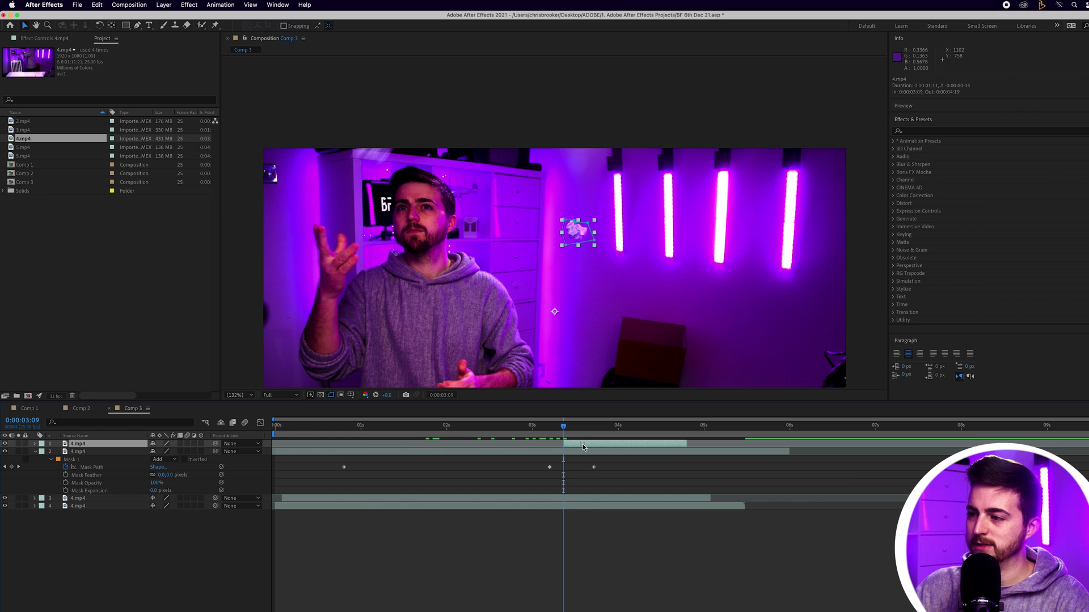
drag(593, 232, 528, 168)
key(Return)
drag(563, 426, 570, 426)
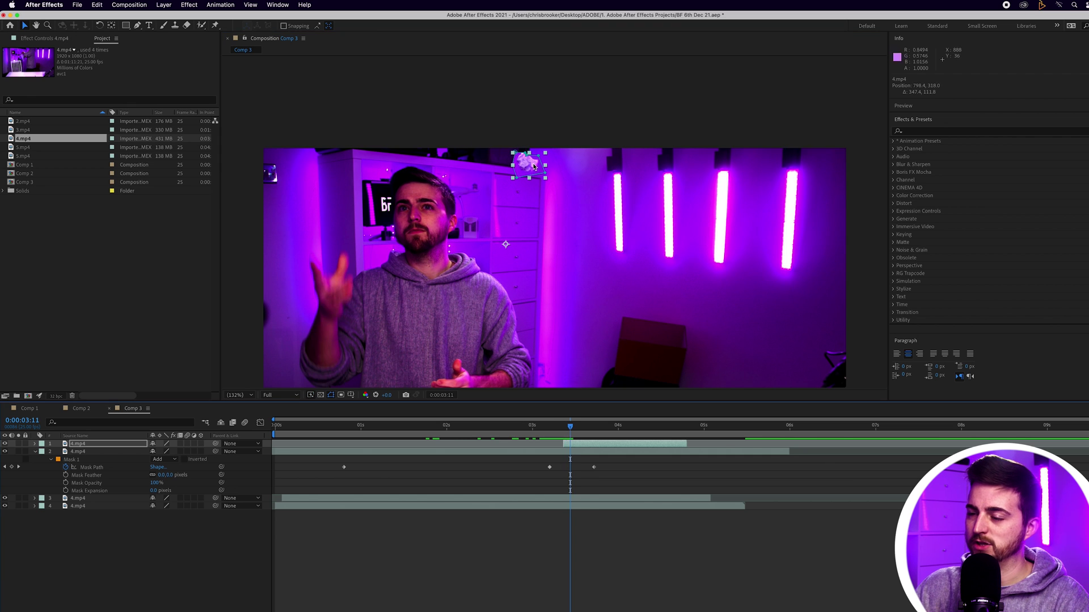
drag(533, 166, 497, 145)
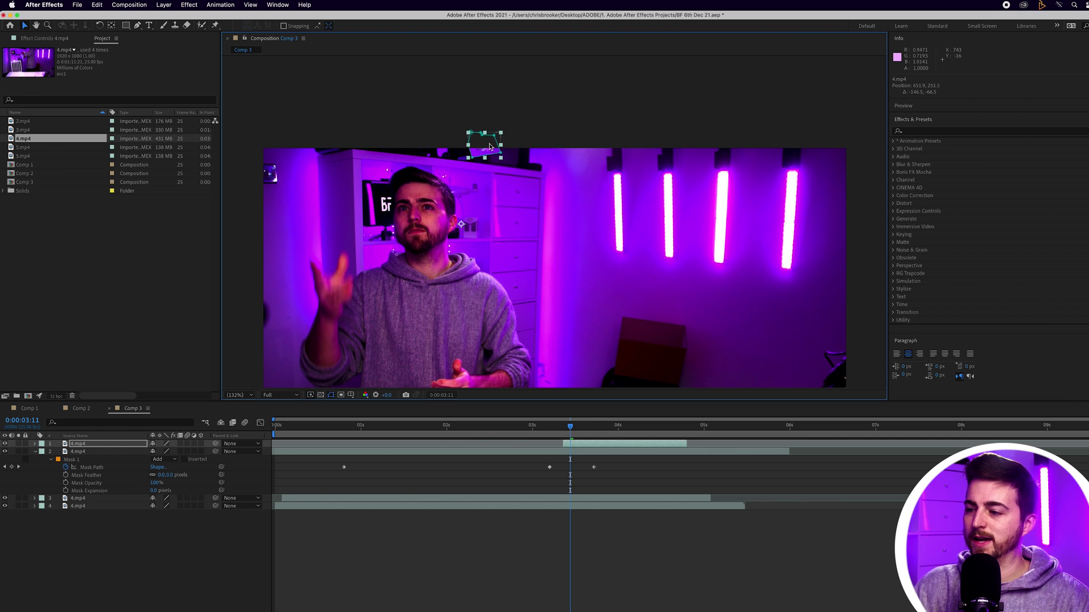
drag(573, 426, 614, 426)
drag(487, 154, 583, 153)
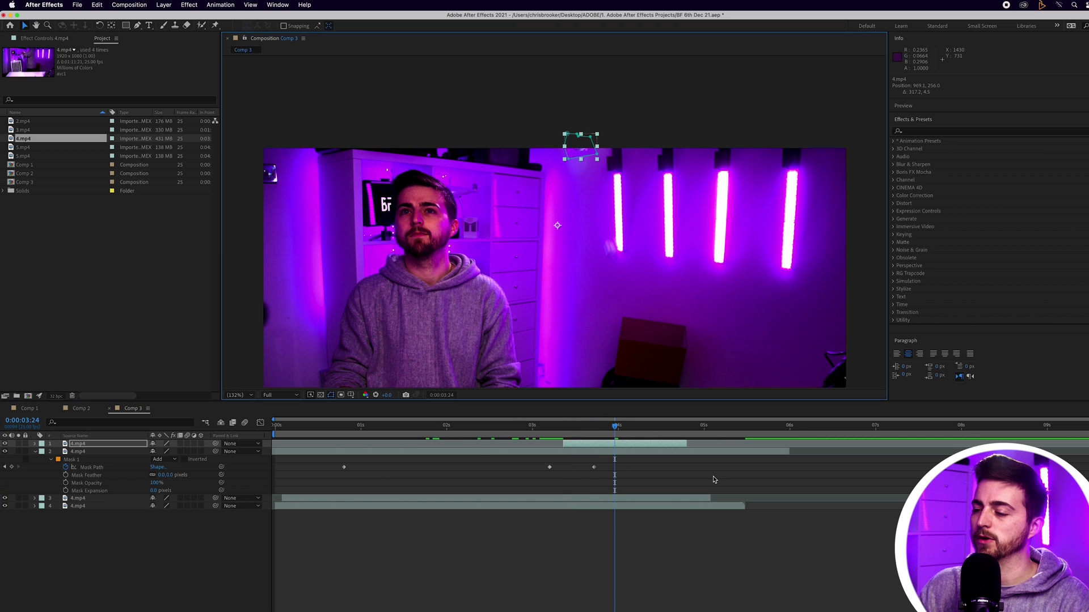
drag(615, 426, 596, 437)
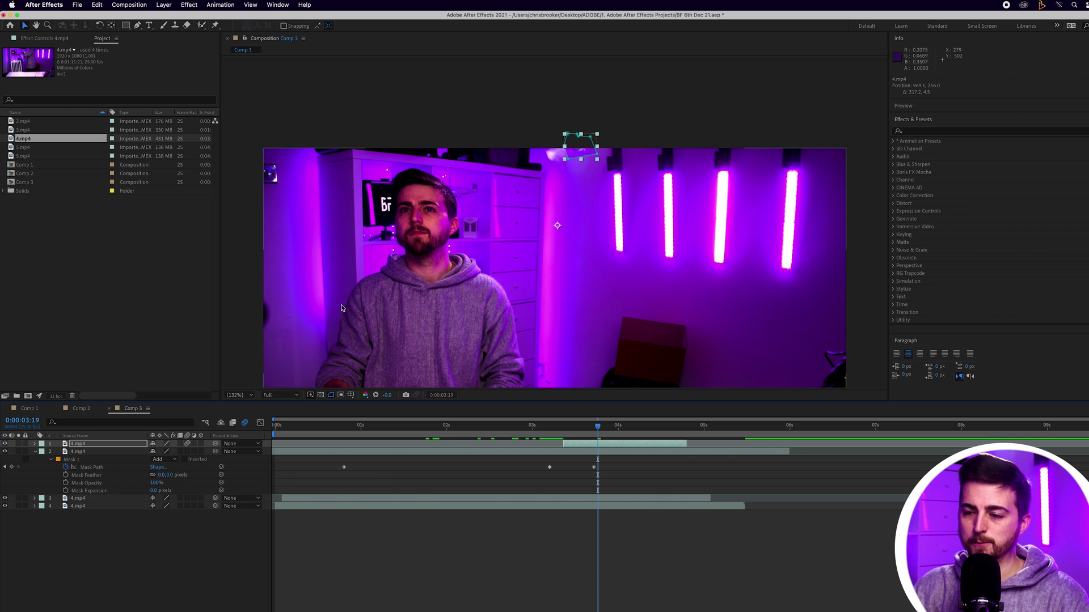
Start the ball layer at 0:00:03:10, move it left over the presenter's hand, and expand Transform
click(570, 440)
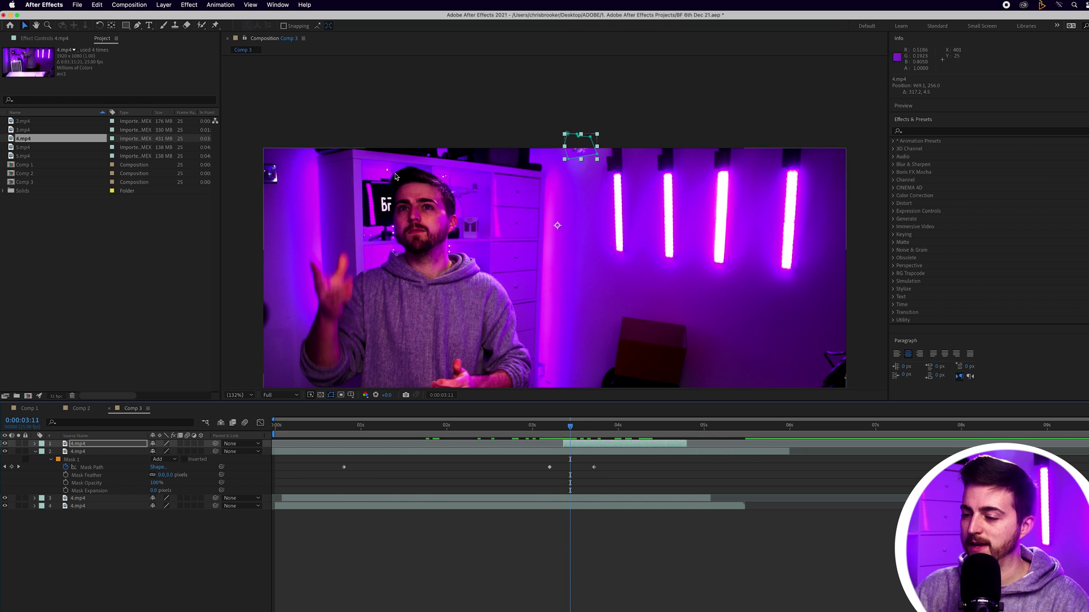
drag(559, 433, 579, 444)
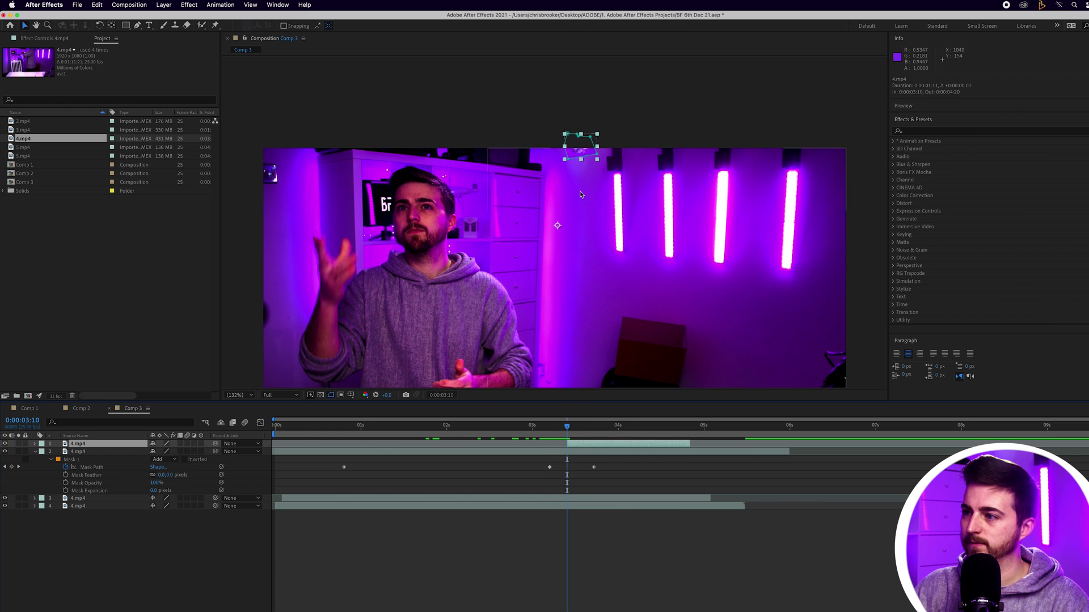
drag(574, 148, 385, 156)
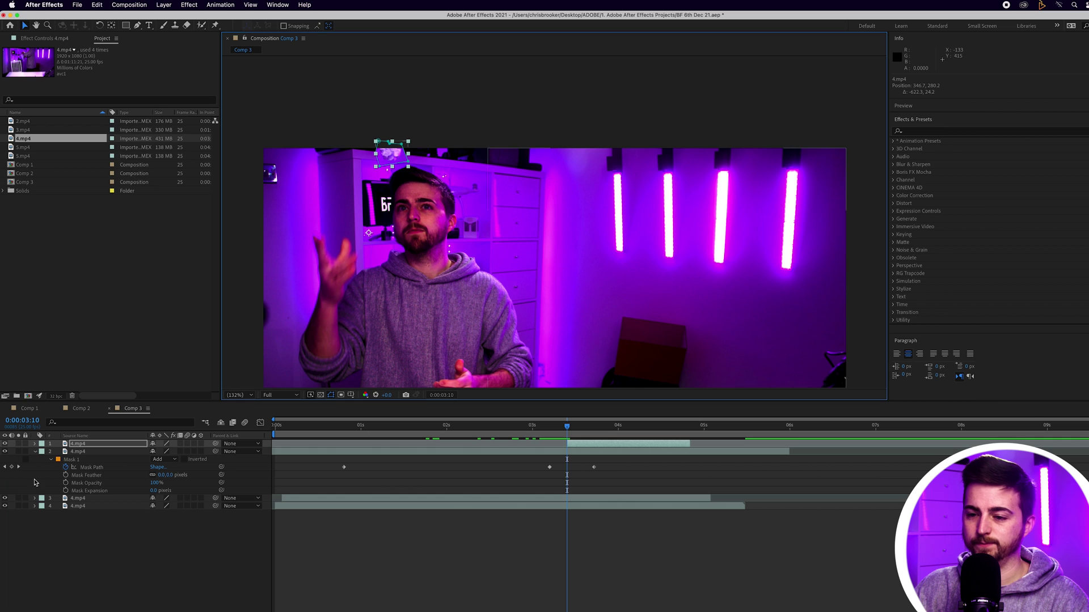
click(35, 444)
click(43, 451)
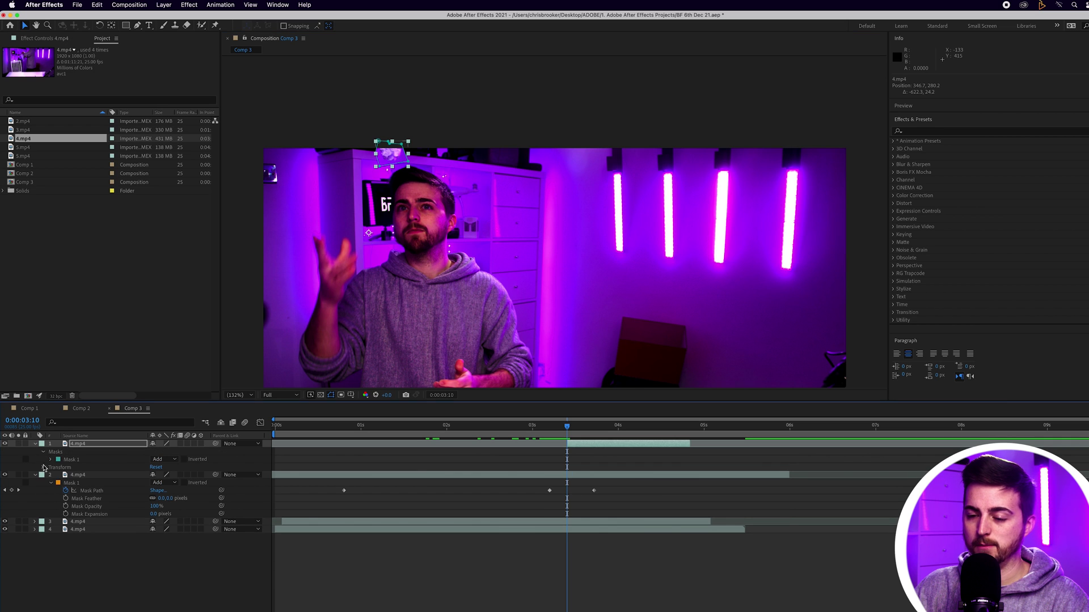
Set ball Position keyframes at 0:00:03:21, 0:00:03:17 and 0:00:03:15 to form the arc
click(43, 467)
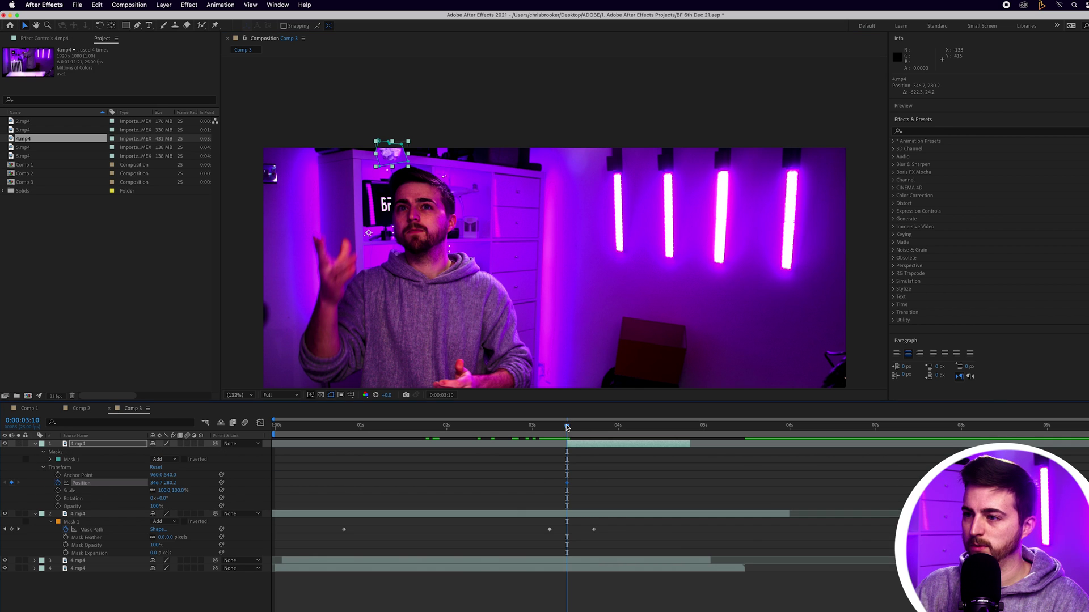
drag(567, 428, 600, 428)
drag(408, 157, 573, 171)
drag(603, 428, 591, 427)
drag(514, 166, 508, 158)
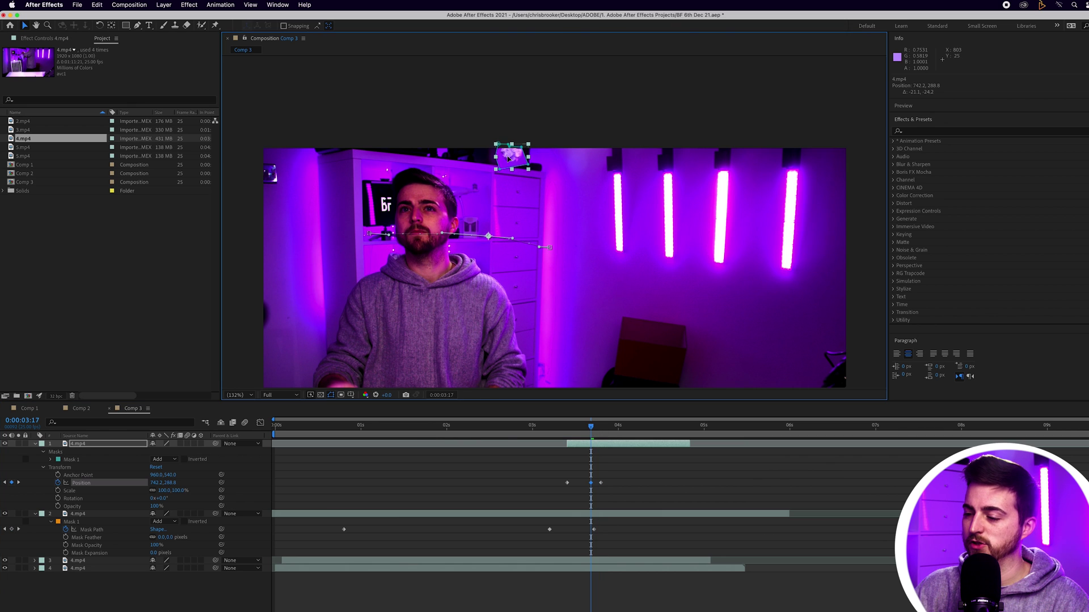
drag(591, 427, 584, 428)
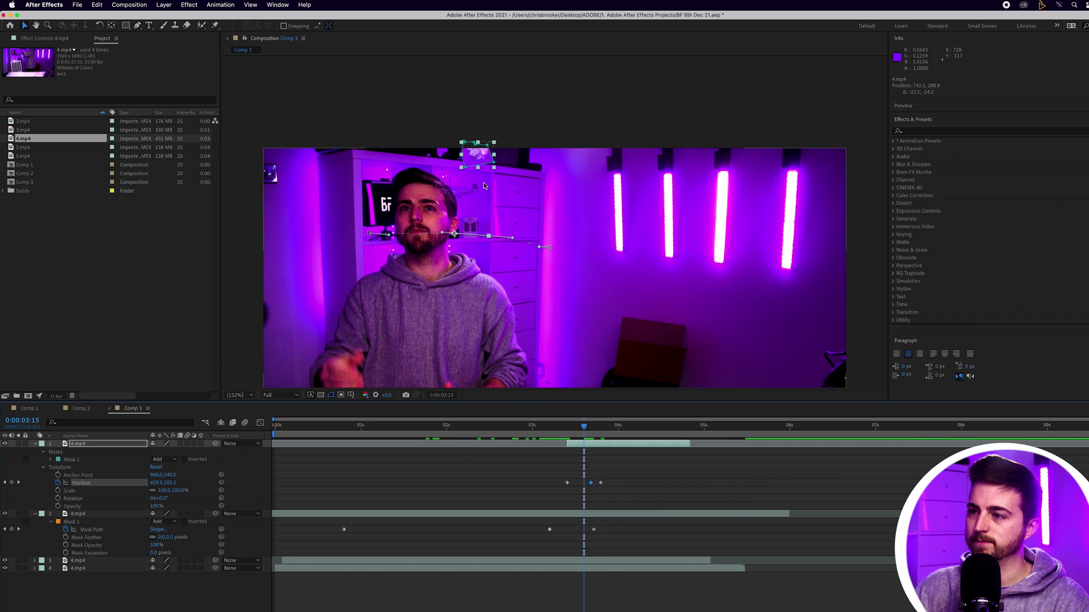
drag(482, 156, 460, 154)
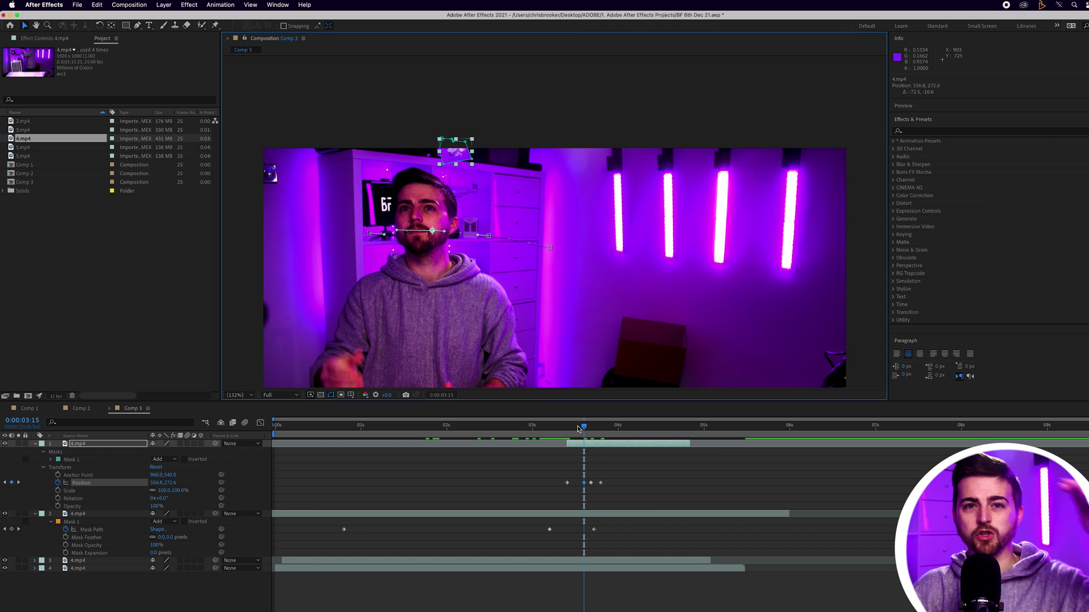
Preview the throw from 0:00:03:08, stopping at 0:00:03:16
drag(581, 428, 557, 428)
key(space)
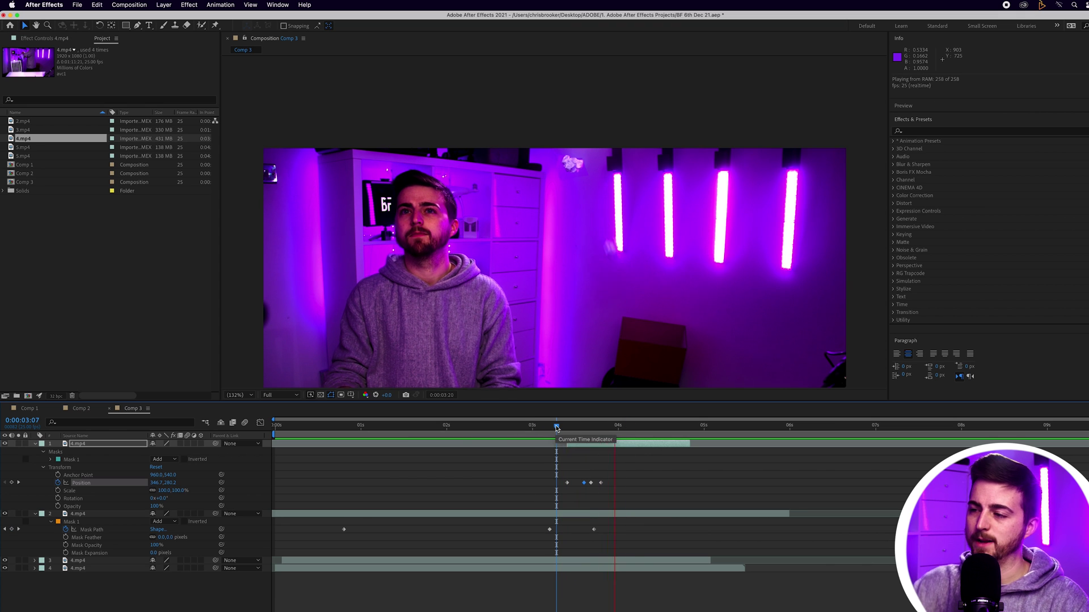
key(space)
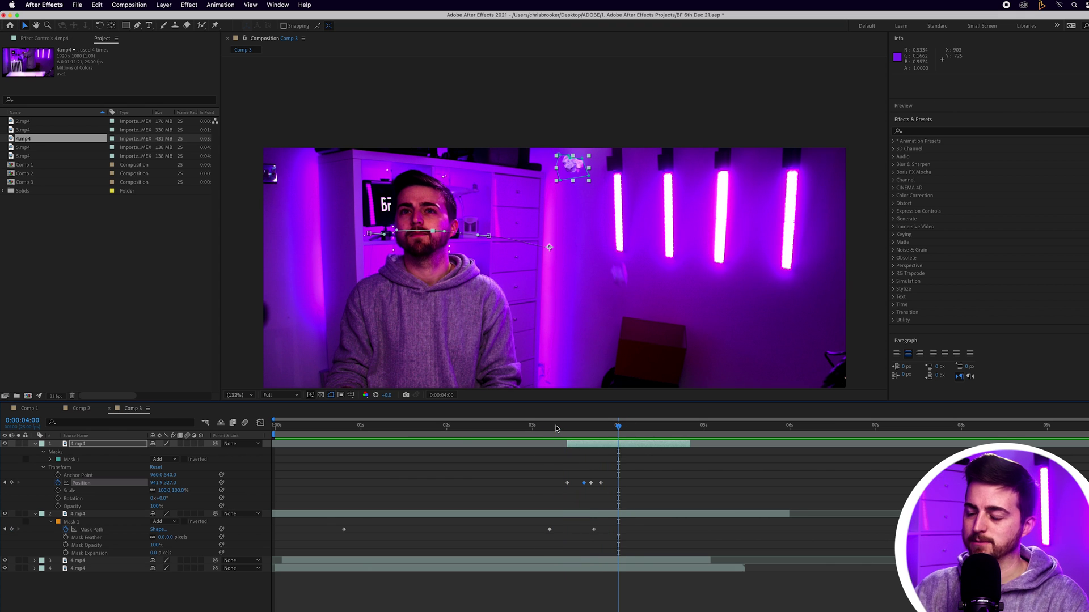
key(space)
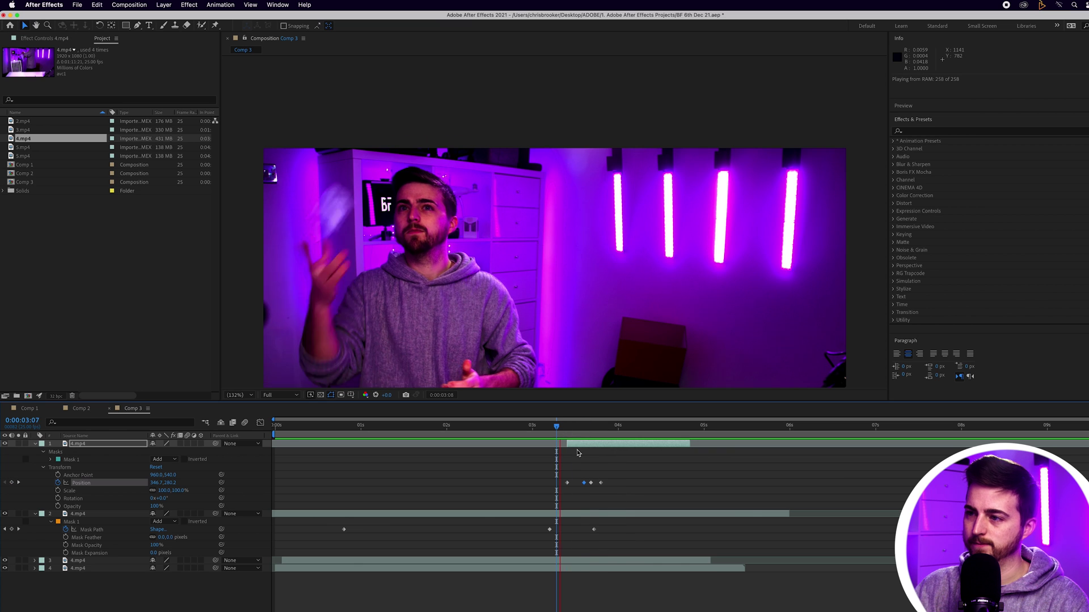
key(space)
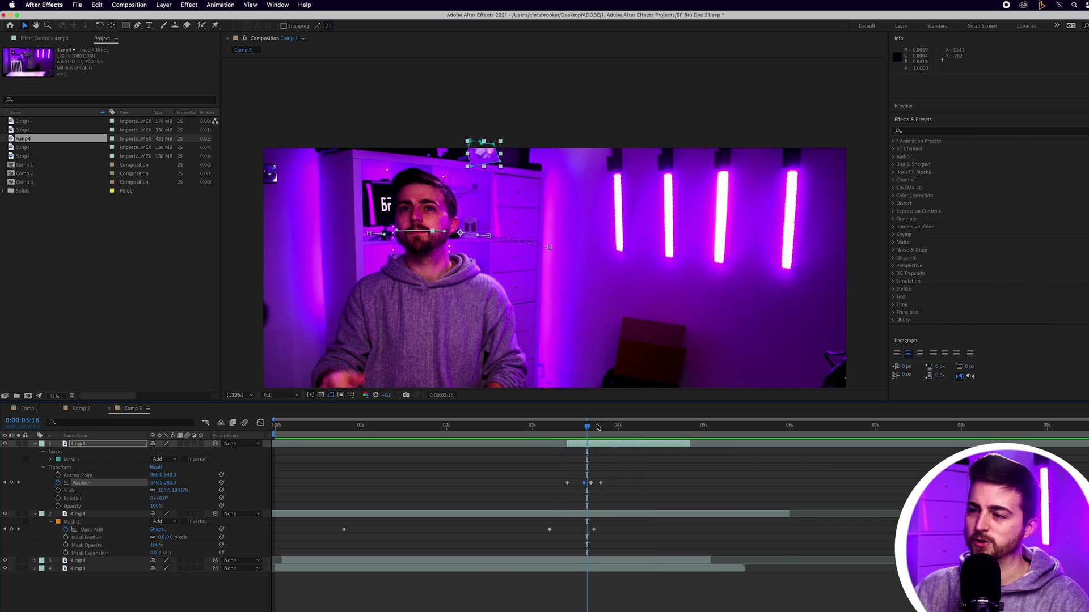
Pull the ball mask's points in so it hugs the crumpled paper ball tightly
scroll(486, 168, up, 2)
scroll(486, 167, up, 5)
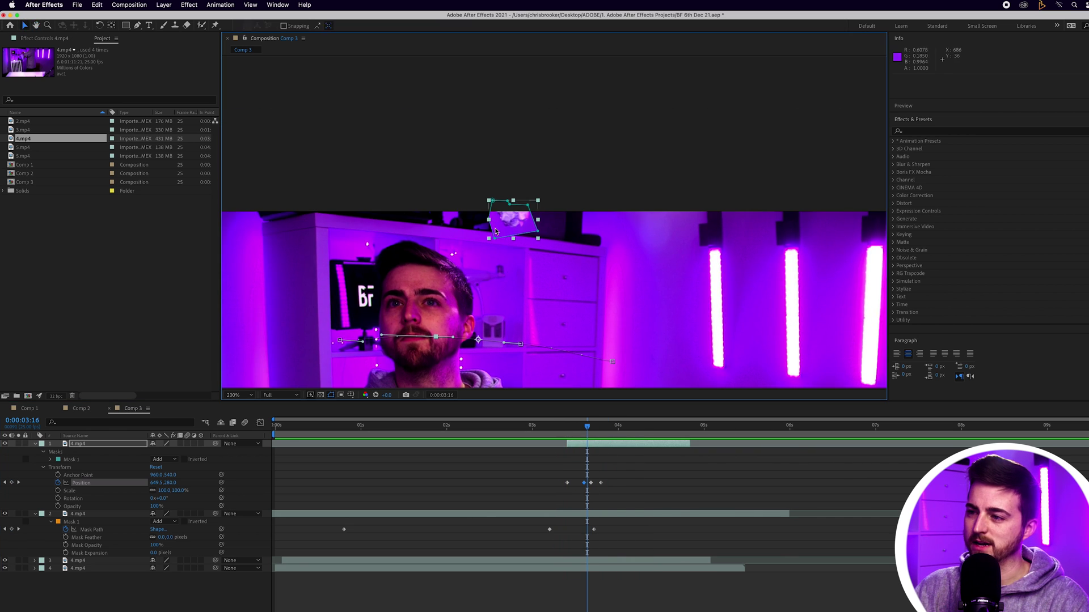
scroll(510, 245, up, 3)
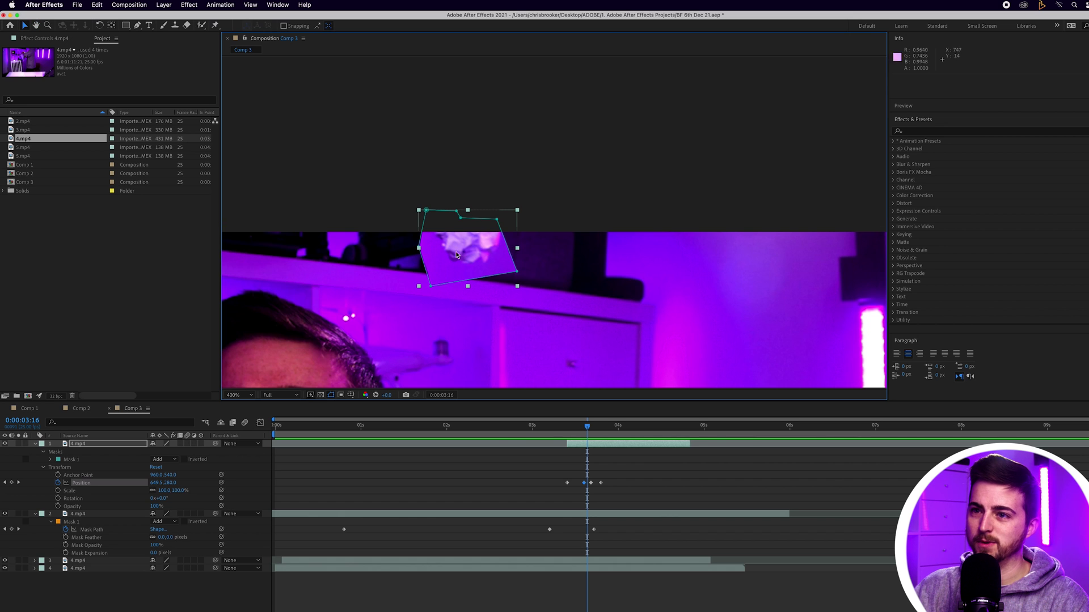
drag(418, 249, 437, 240)
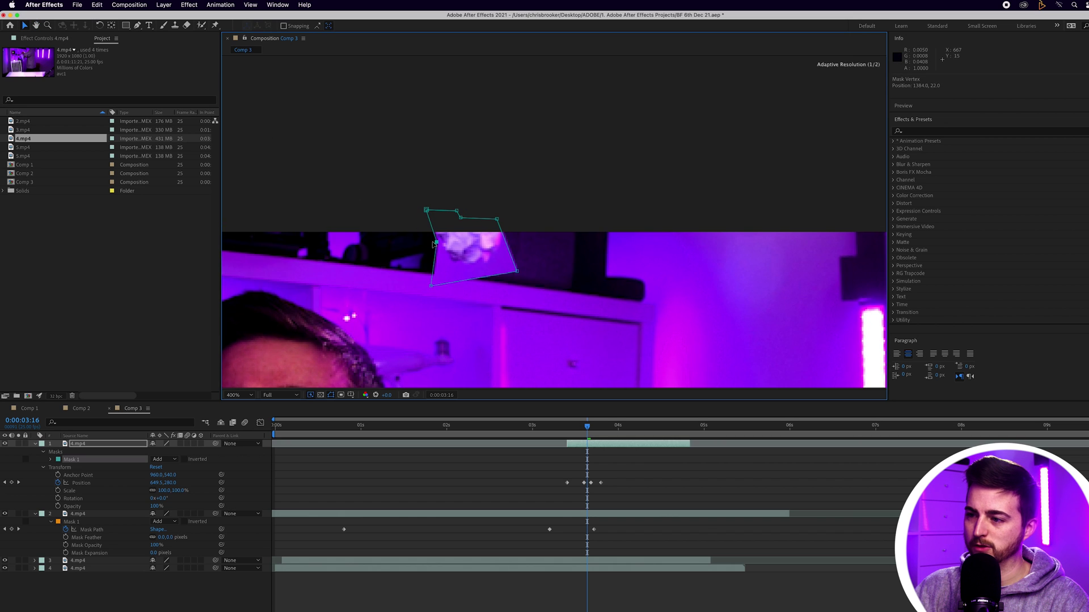
drag(431, 286, 502, 253)
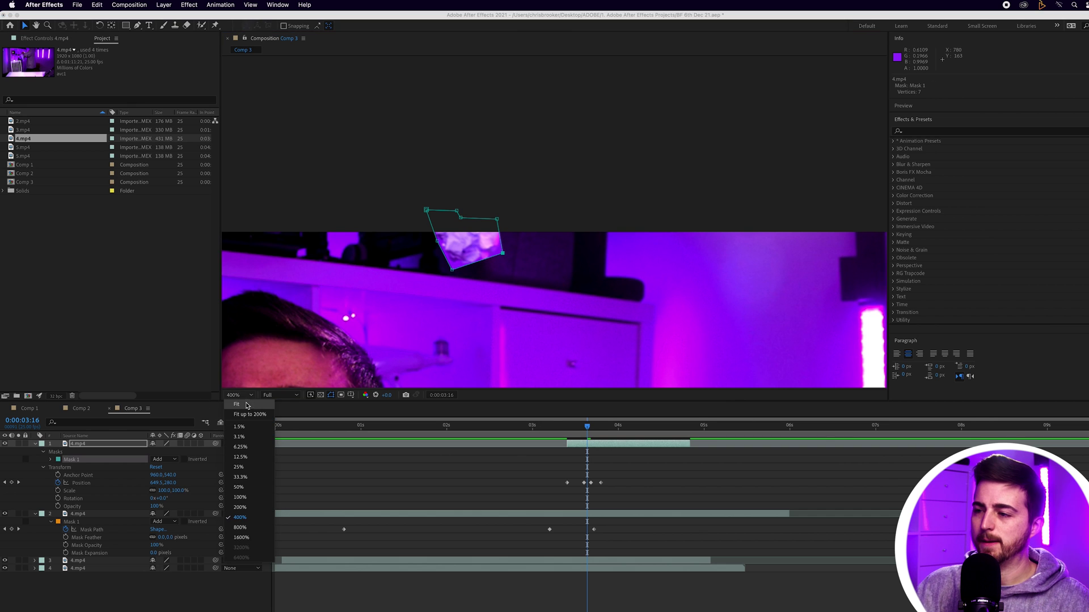
Fit the whole frame in the viewer and step back to 0:00:03:11
key(shift+slash)
click(591, 449)
mouse_move(589, 429)
mouse_down()
mouse_move(558, 428)
mouse_move(570, 427)
mouse_up()
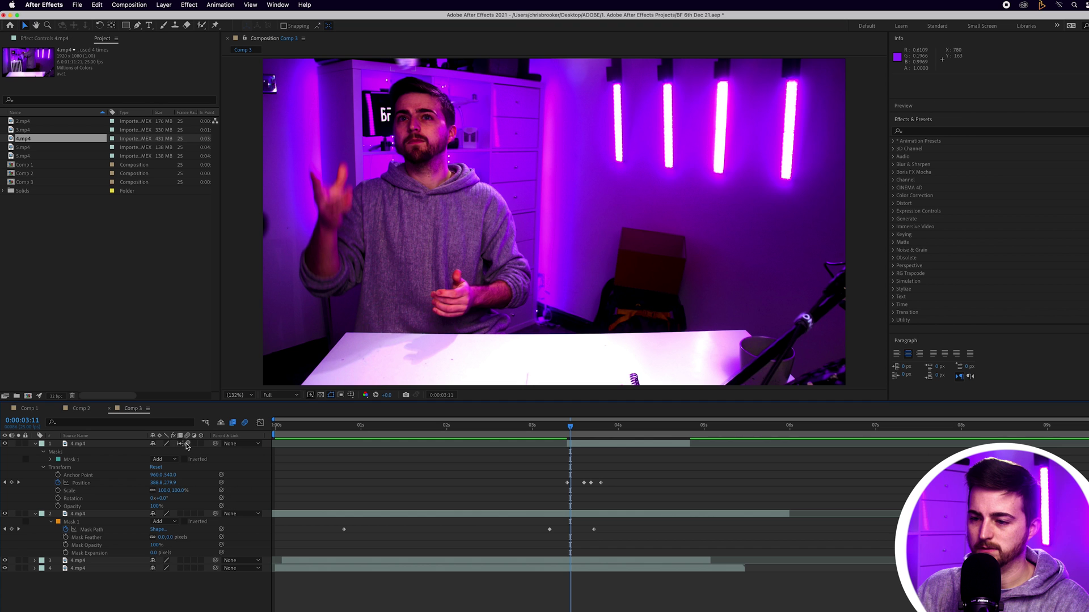
Preview the clip and trim the top clone layer's out point to 0:00:03:20
key(space)
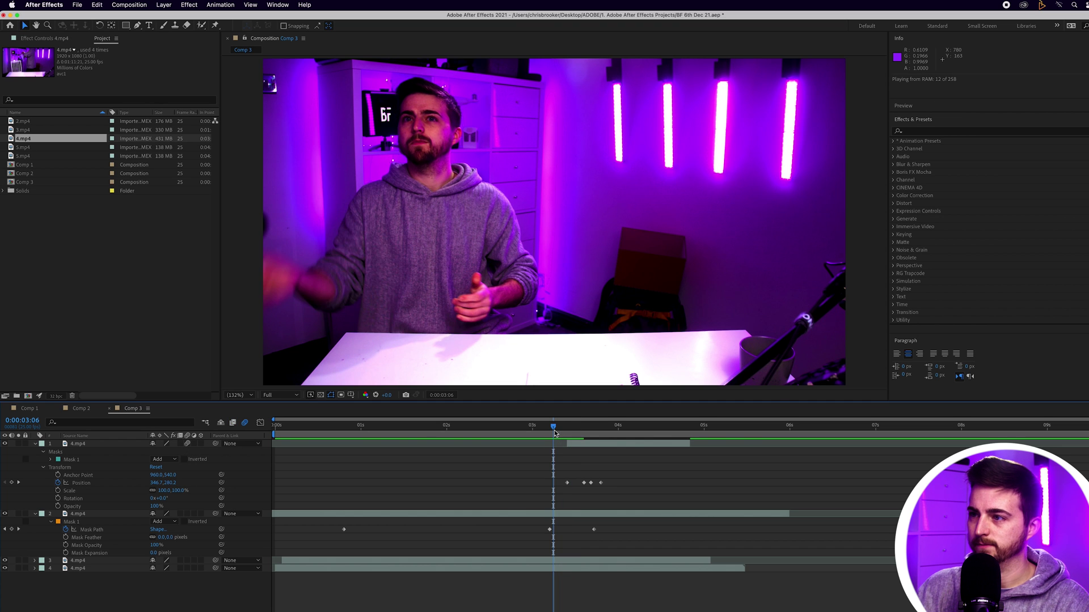
click(530, 431)
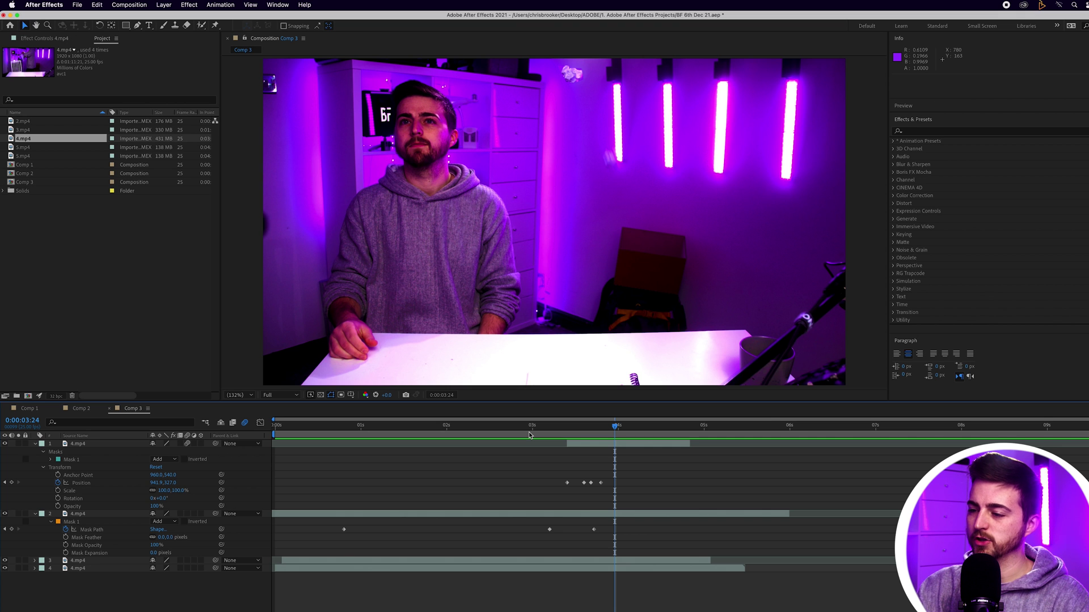
click(530, 431)
key(space)
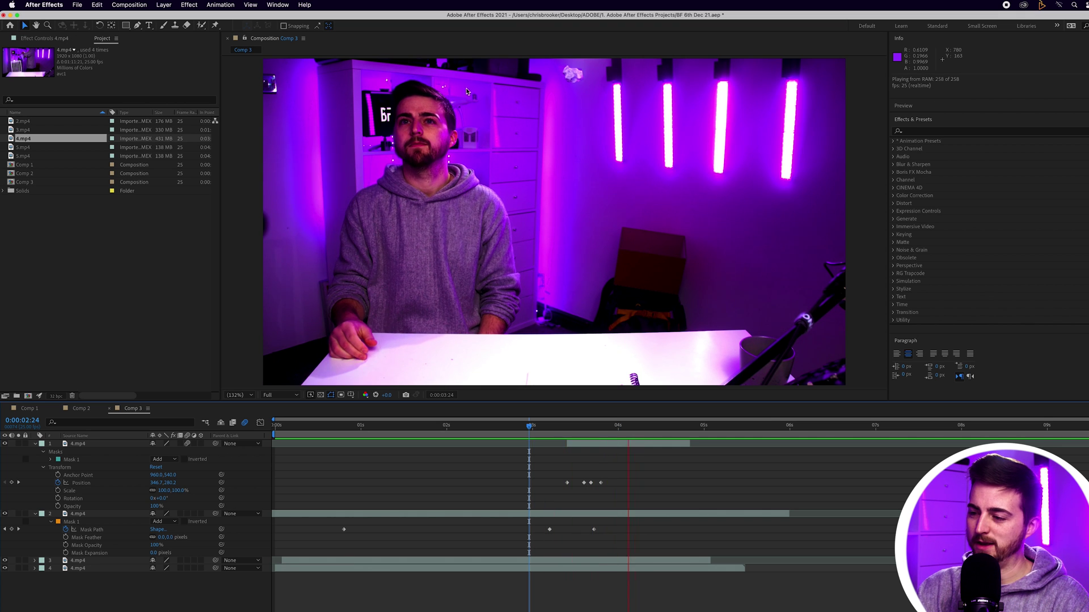
drag(529, 426, 604, 431)
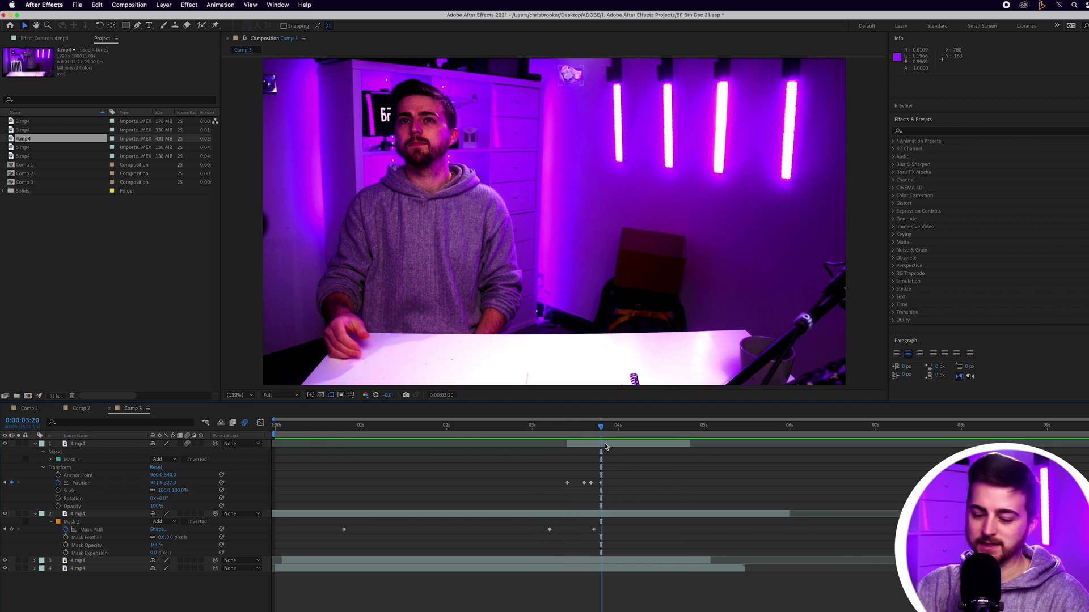
key(alt+])
Replay the preview from around 0:00:03:02 to check the cut
key(Page_Up)
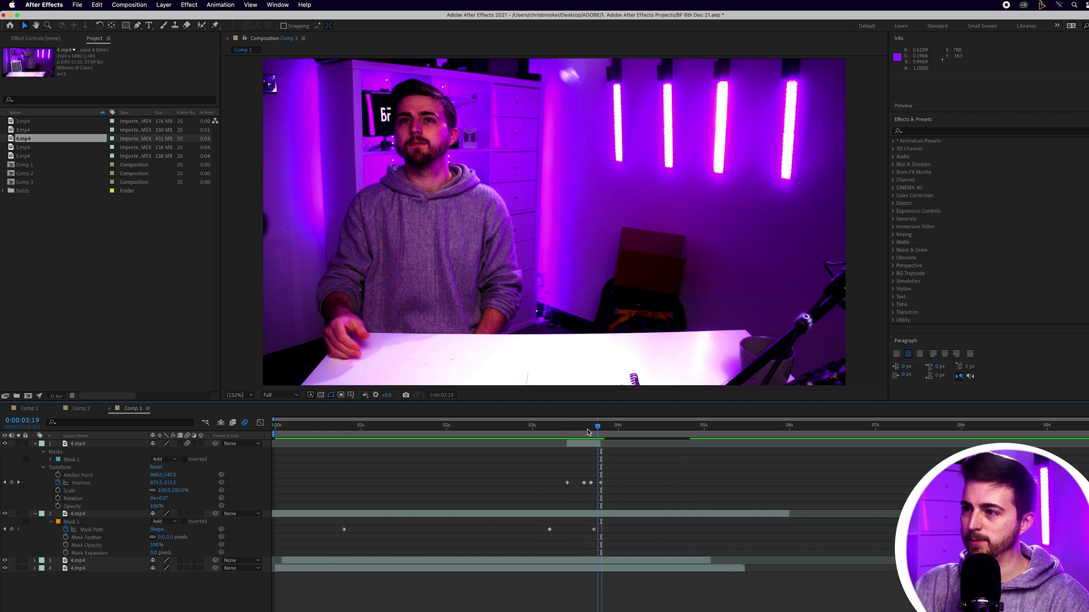
click(548, 426)
key(space)
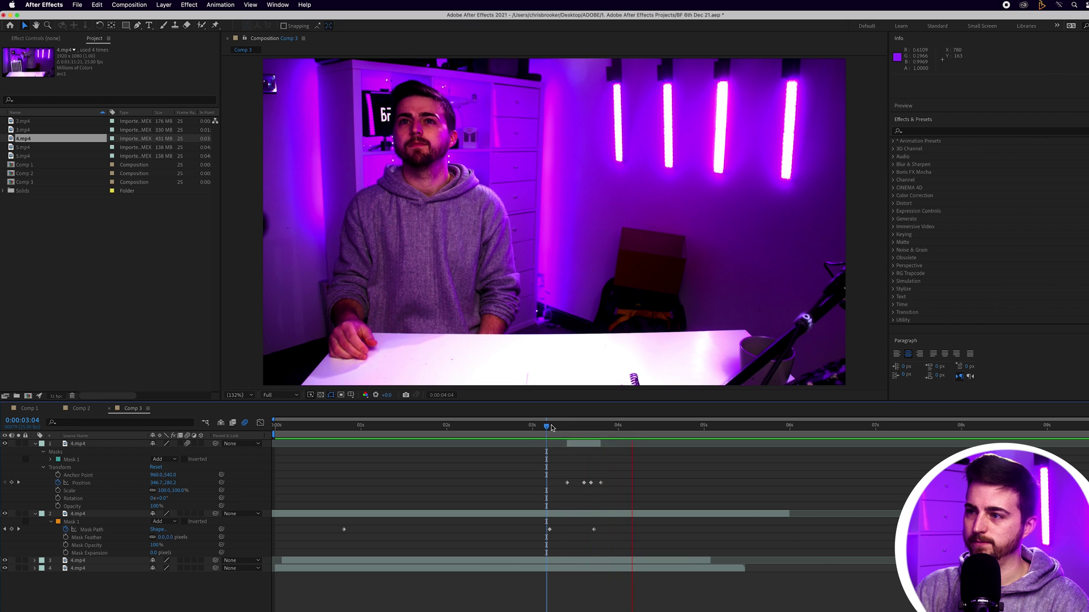
click(539, 431)
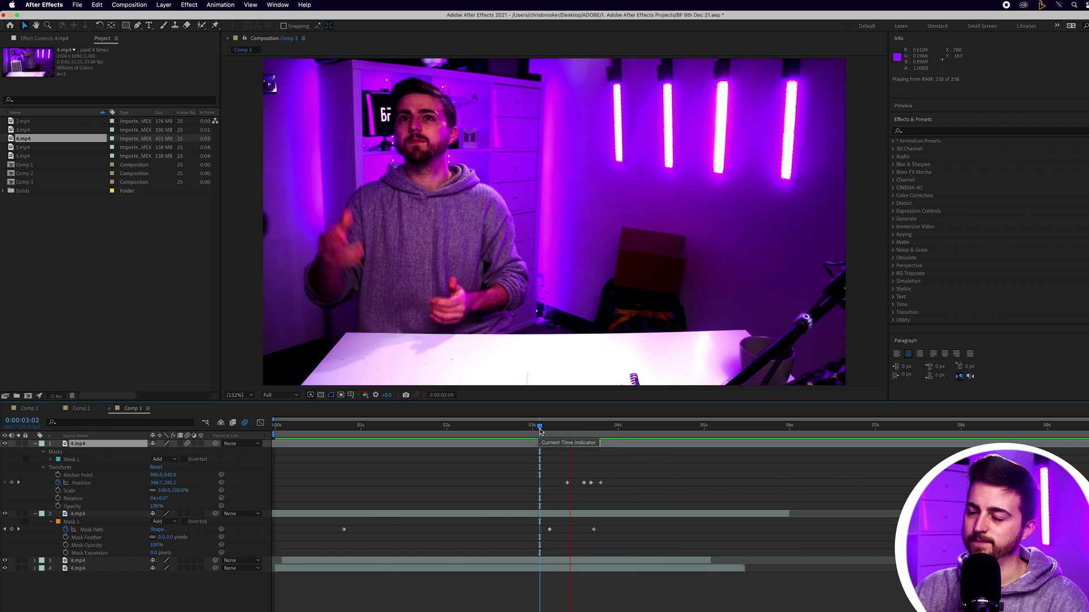
key(space)
Collapse the properties of layers 1 and 2 and deselect all layers
click(35, 444)
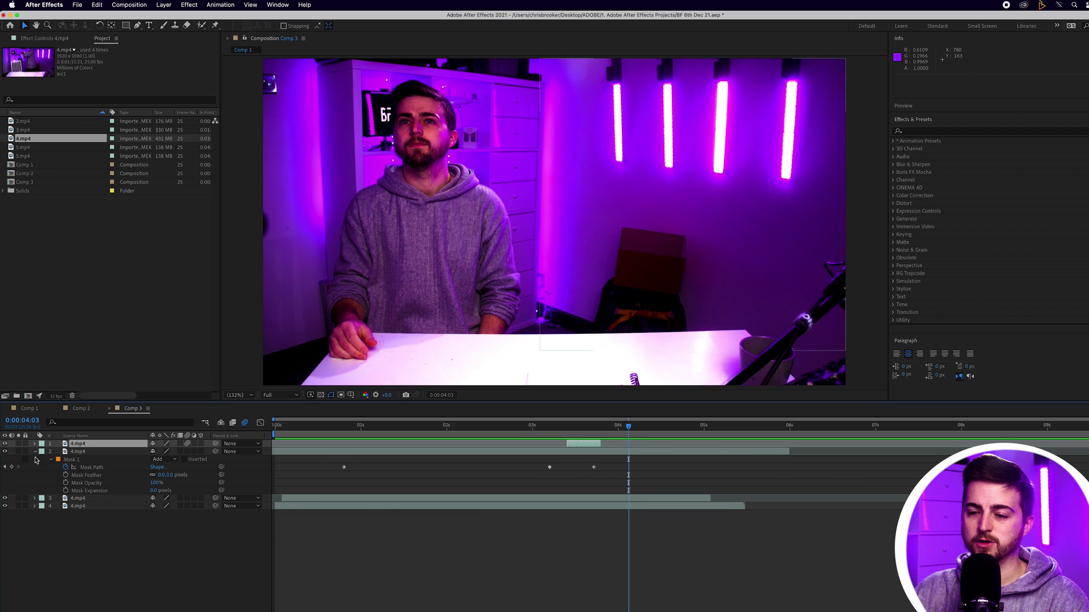
click(35, 452)
click(140, 533)
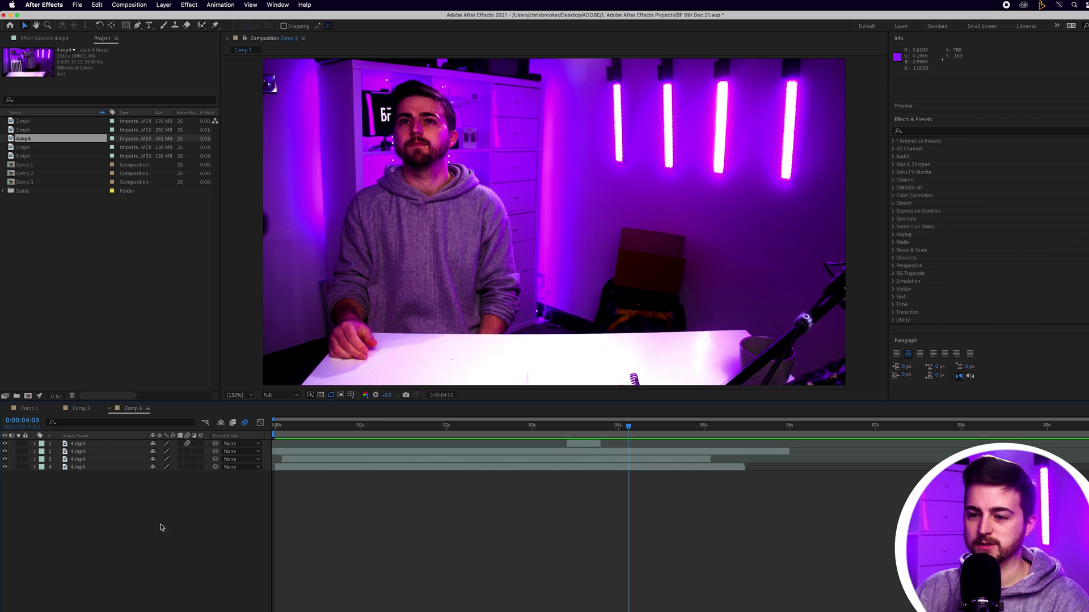
Nest the four 4.mp4 layers into Pre-comp 1 and show its Position property
drag(163, 538, 42, 441)
right_click(97, 467)
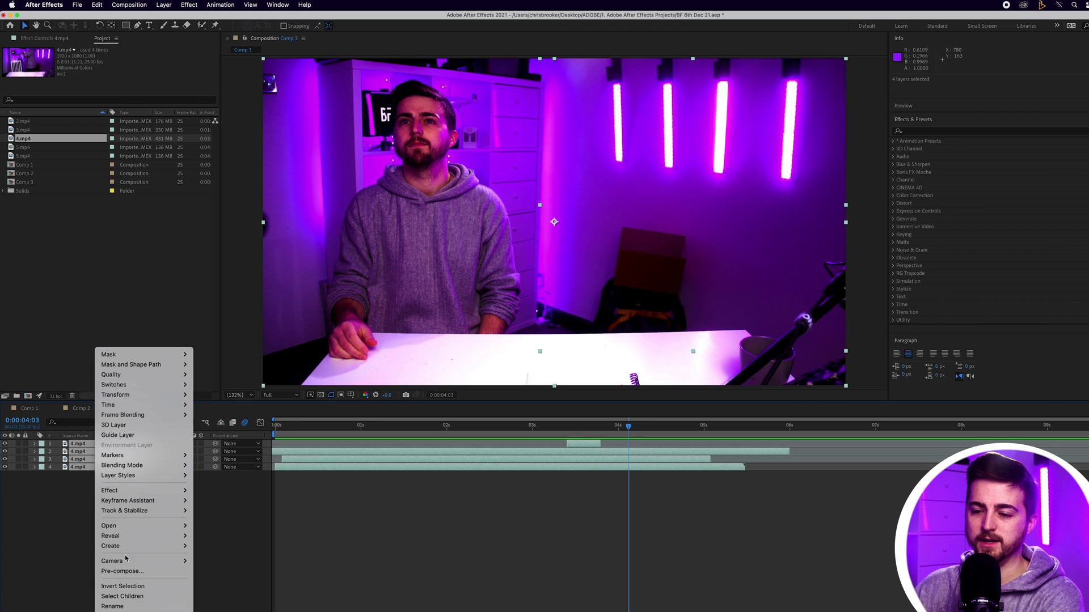
key(Escape)
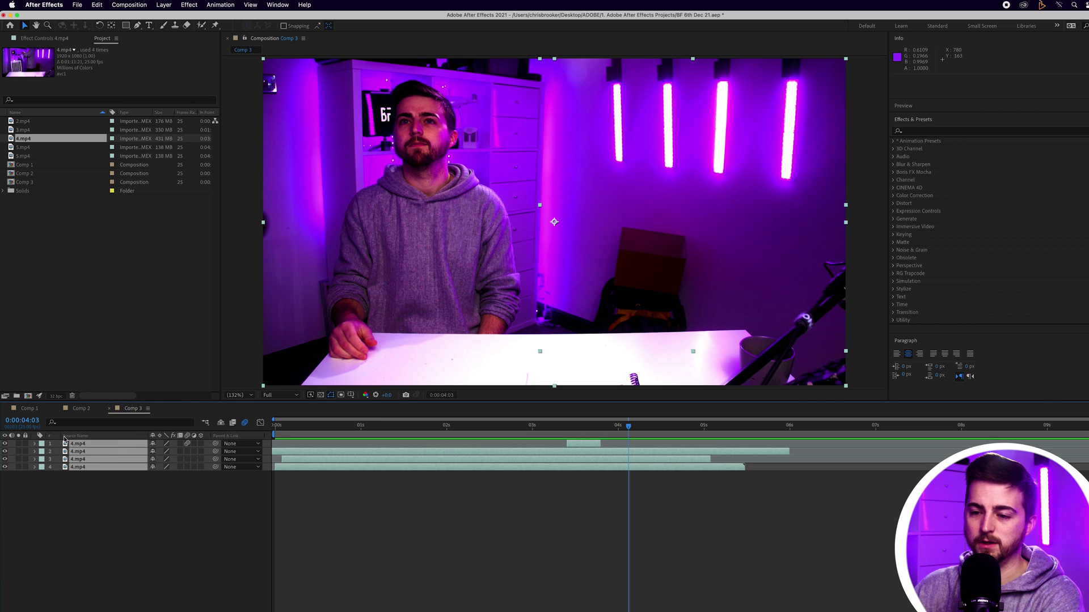
right_click(86, 460)
click(135, 572)
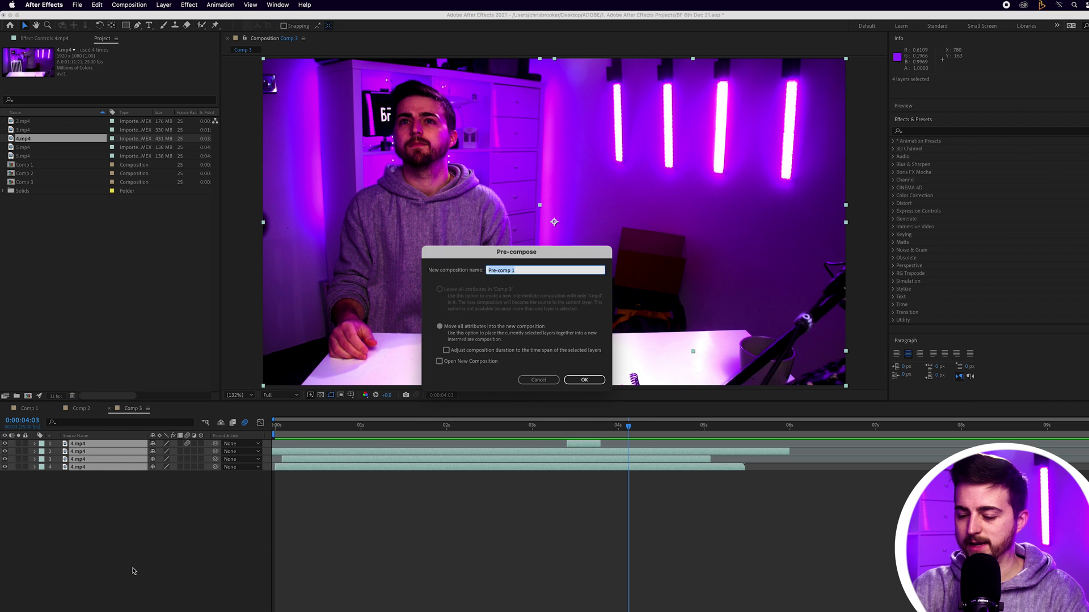
key(Return)
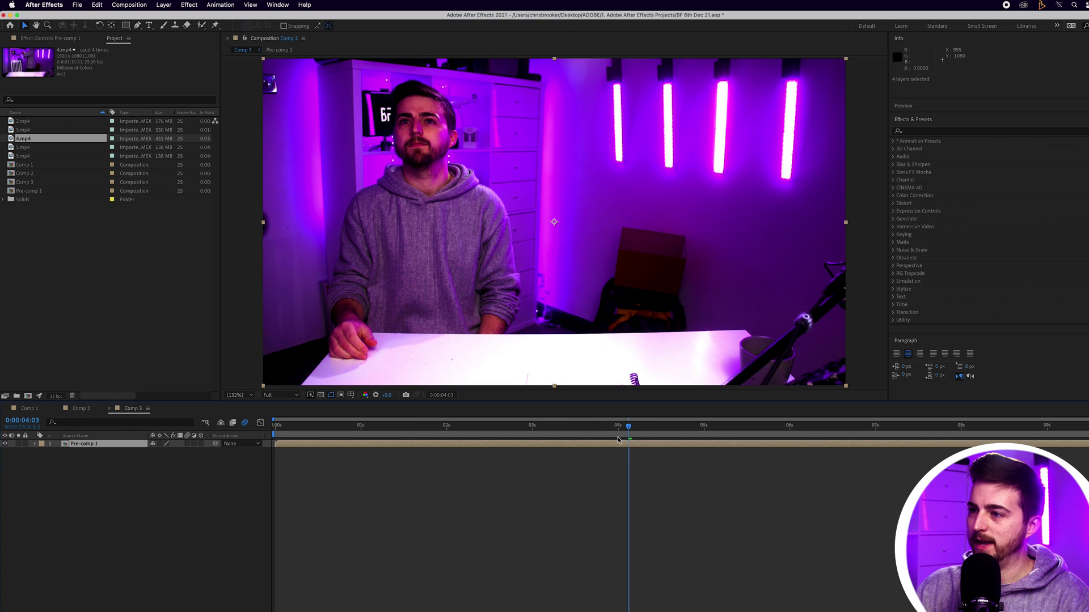
key(space)
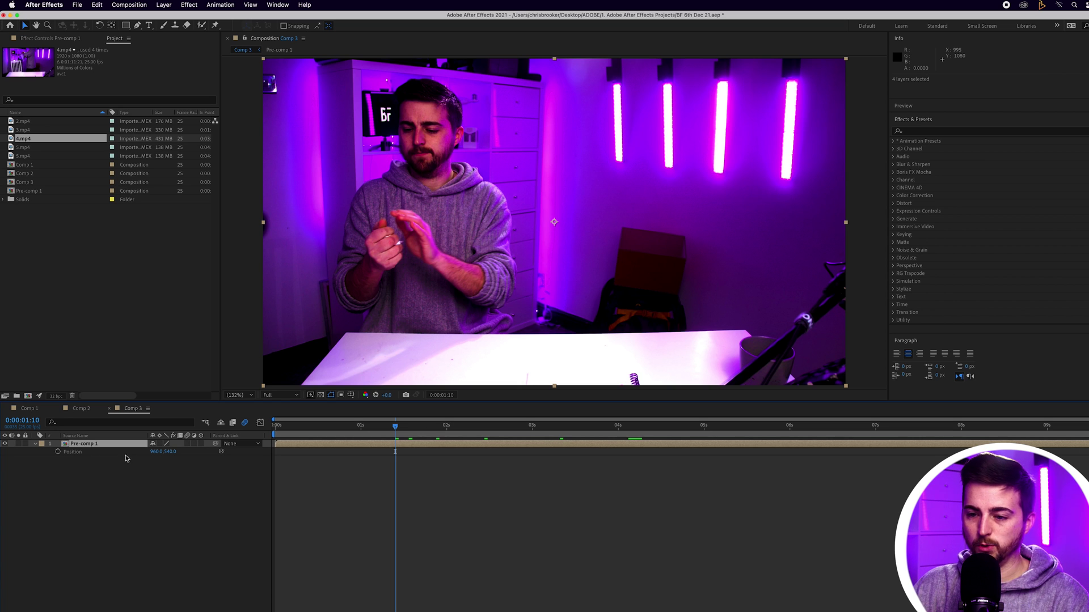
Add a wiggle(2,20) expression to Pre-comp 1's Position and preview the shake
alt+click(58, 452)
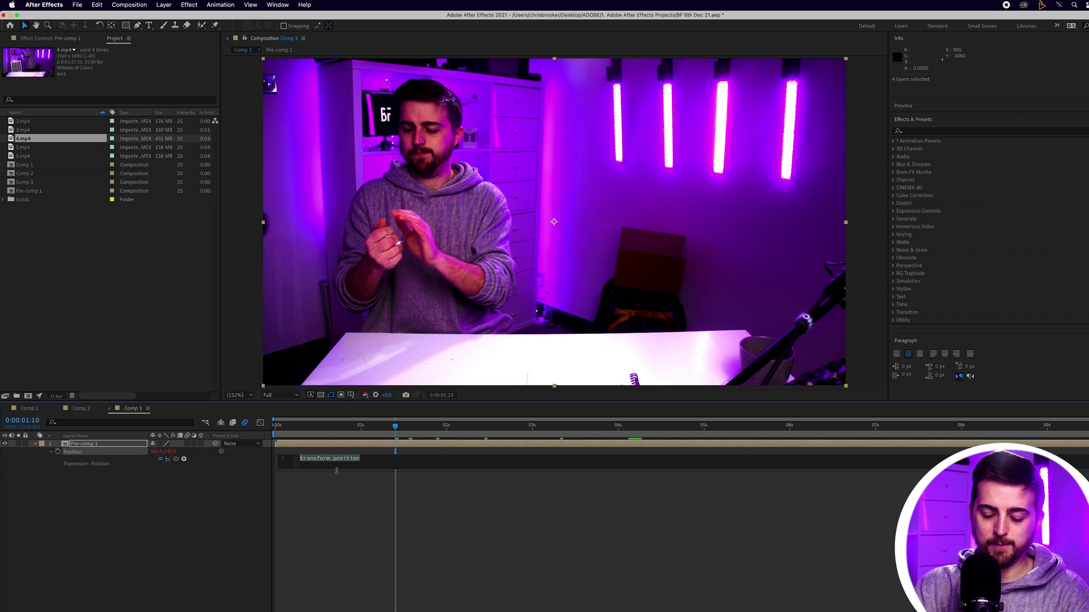
text(wiggle(2,)
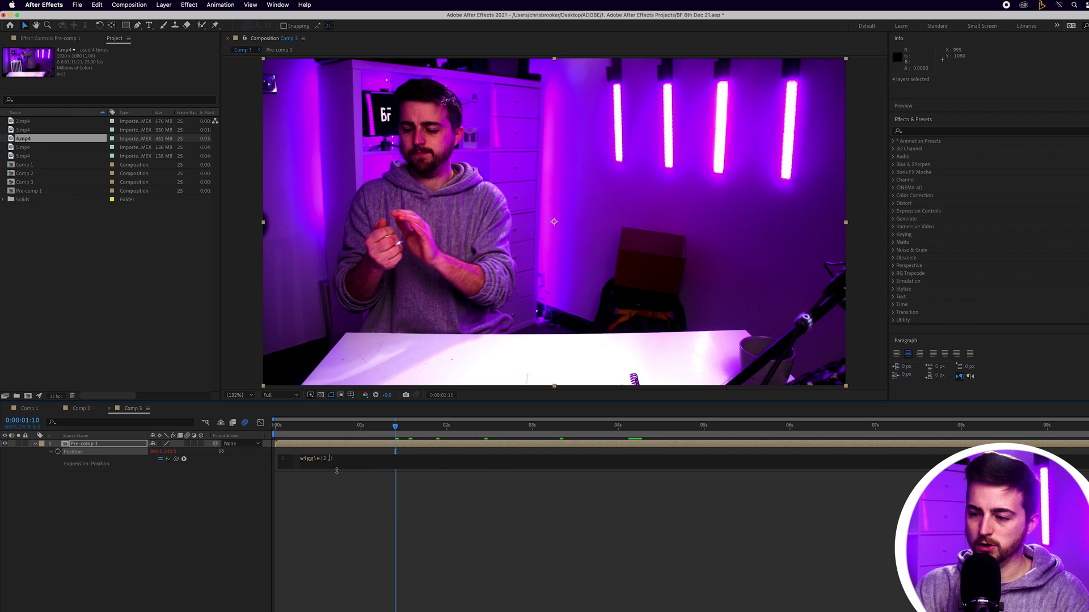
click(315, 431)
key(space)
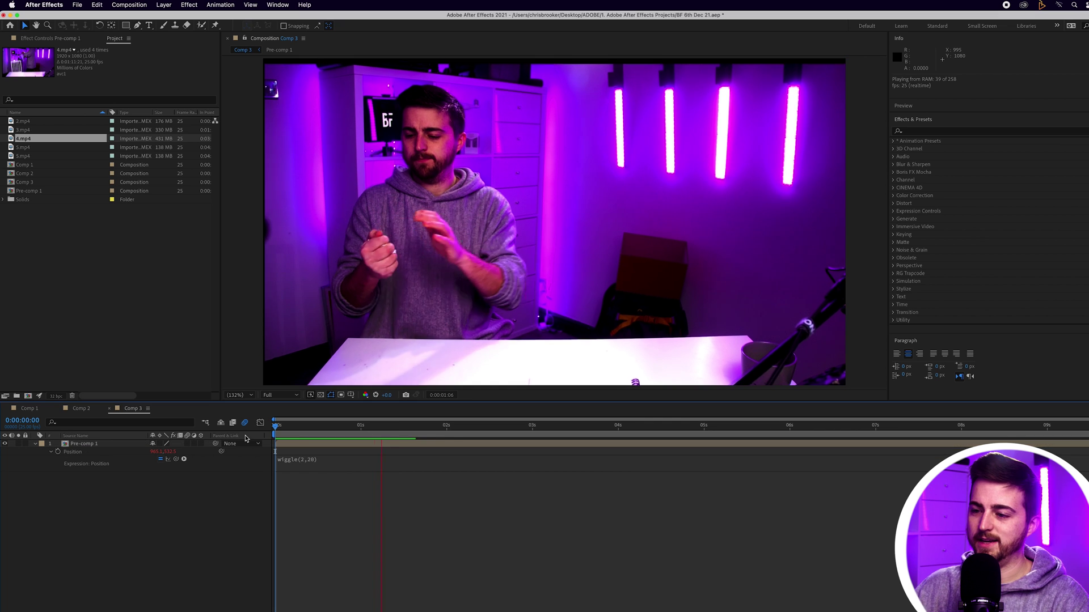
key(space)
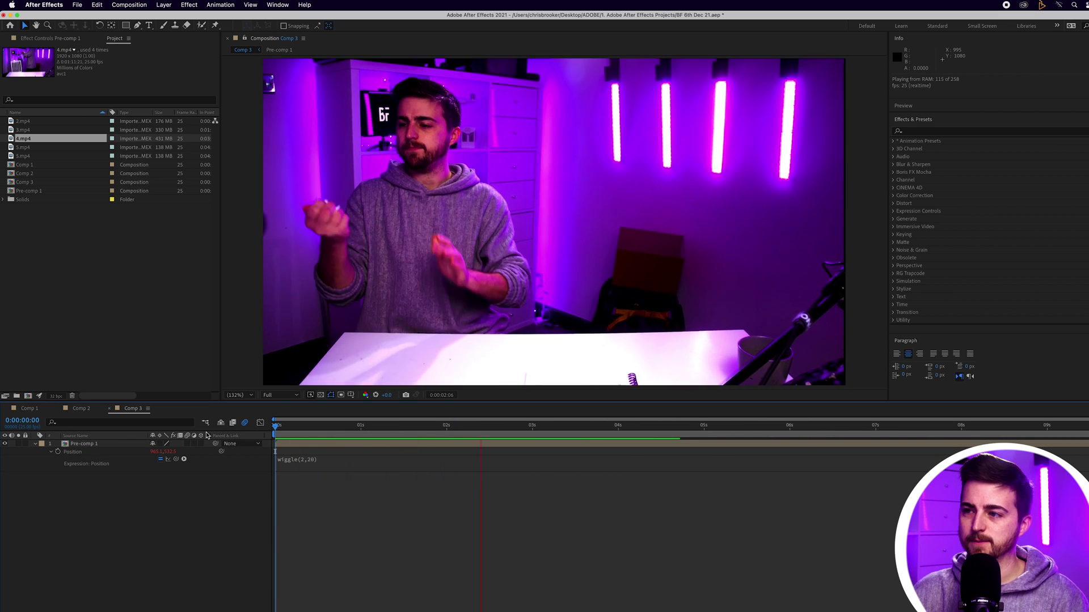
Lower the expression's amplitude to wiggle(2,10) and preview the gentler shake
click(306, 460)
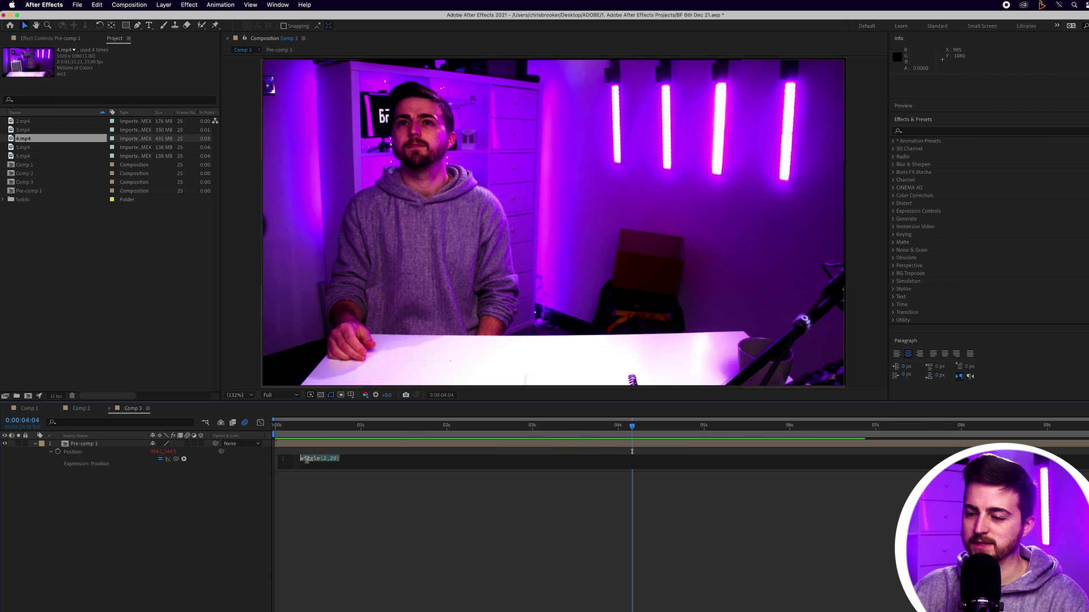
click(332, 458)
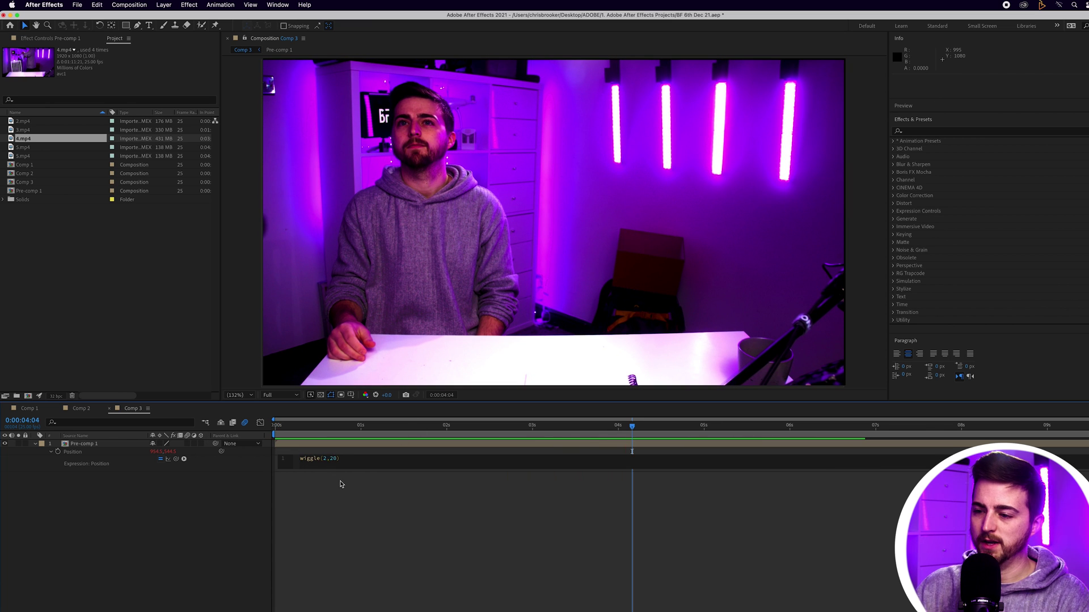
click(333, 493)
key(space)
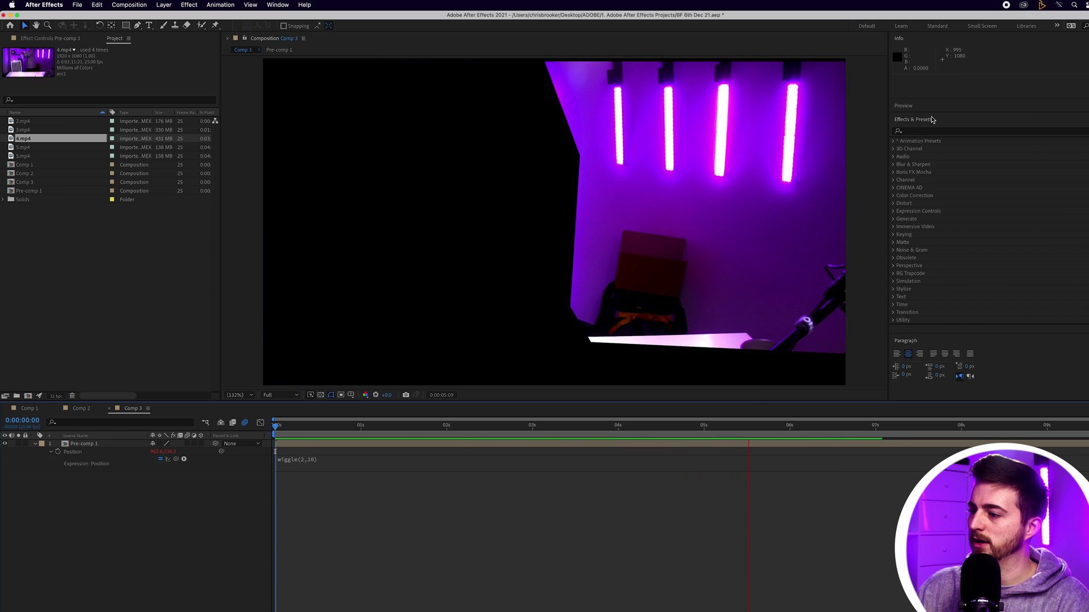
Search 'motion' in Effects & Presets and apply Motion Tile to Pre-comp 1
key(space)
click(920, 132)
text(motion)
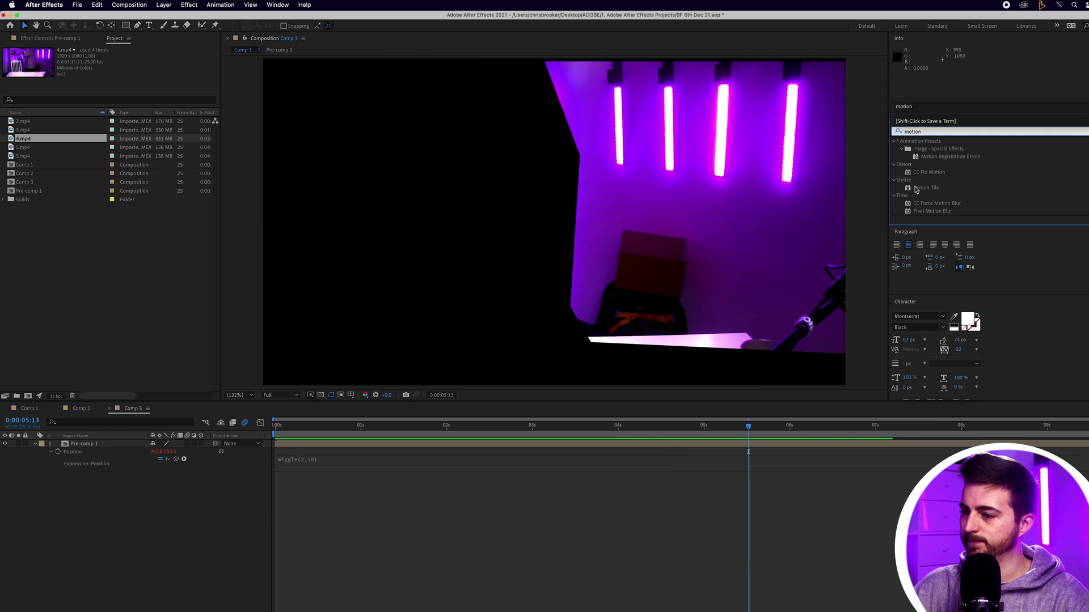
drag(916, 189, 339, 454)
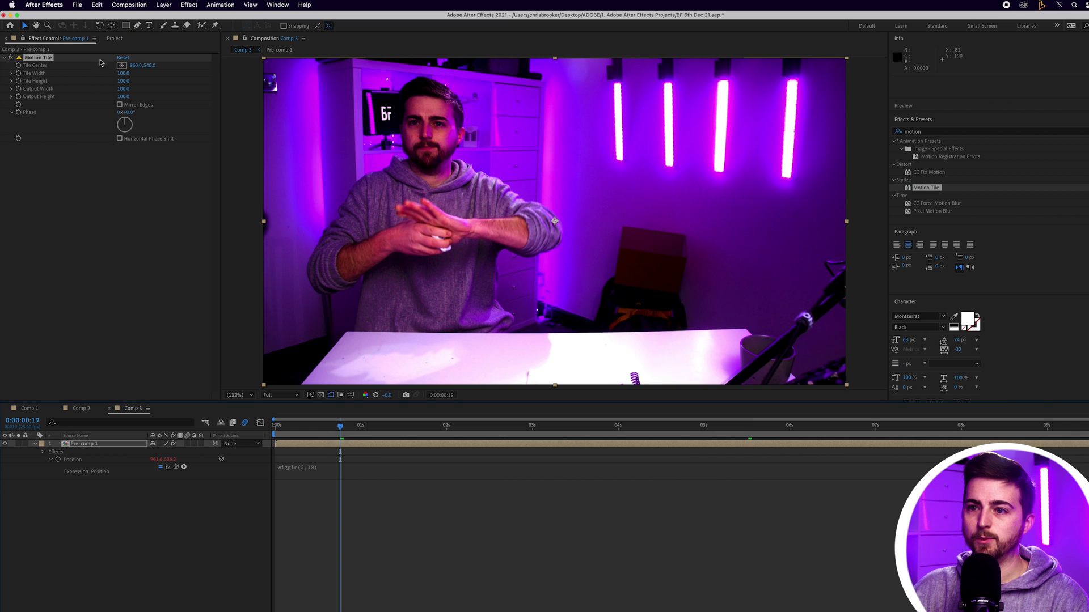
Set Motion Tile's Output Width and Height to 300 and enable Mirror Edges
click(127, 90)
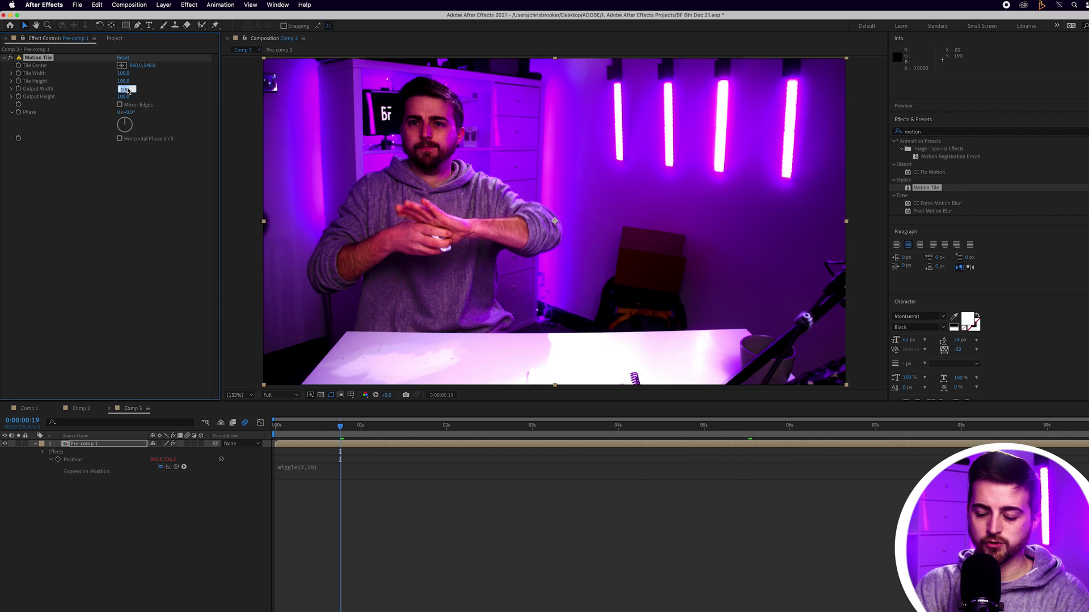
text(300)
key(Tab)
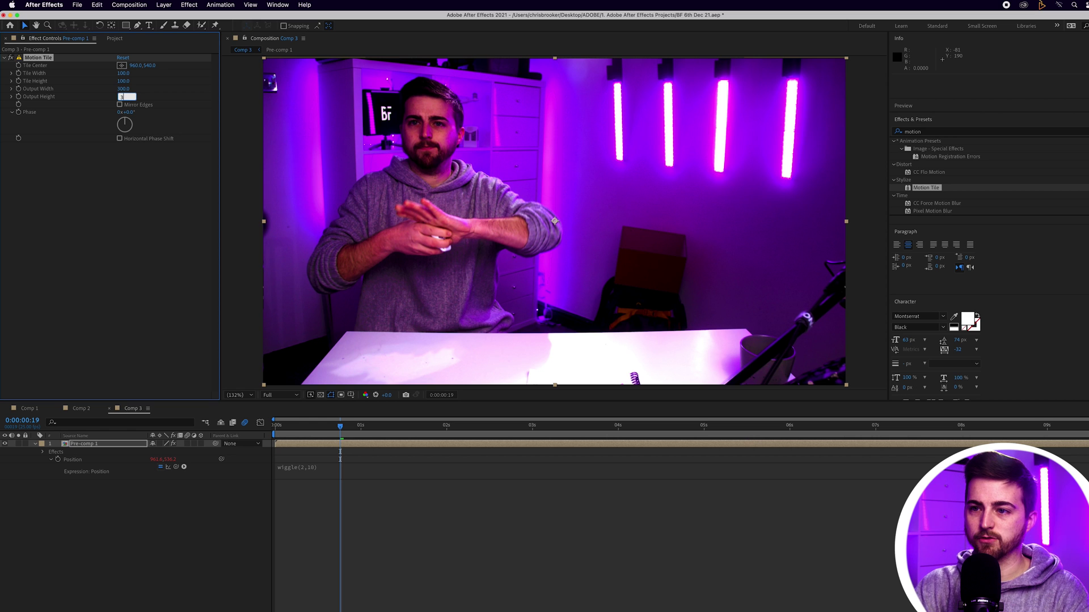
text(300)
click(120, 107)
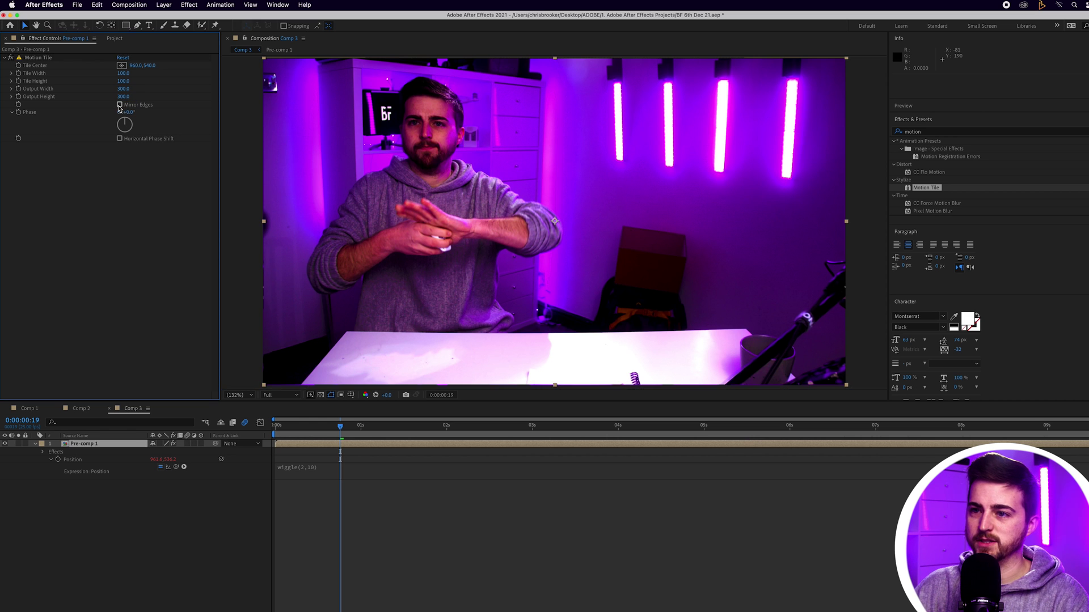
click(119, 105)
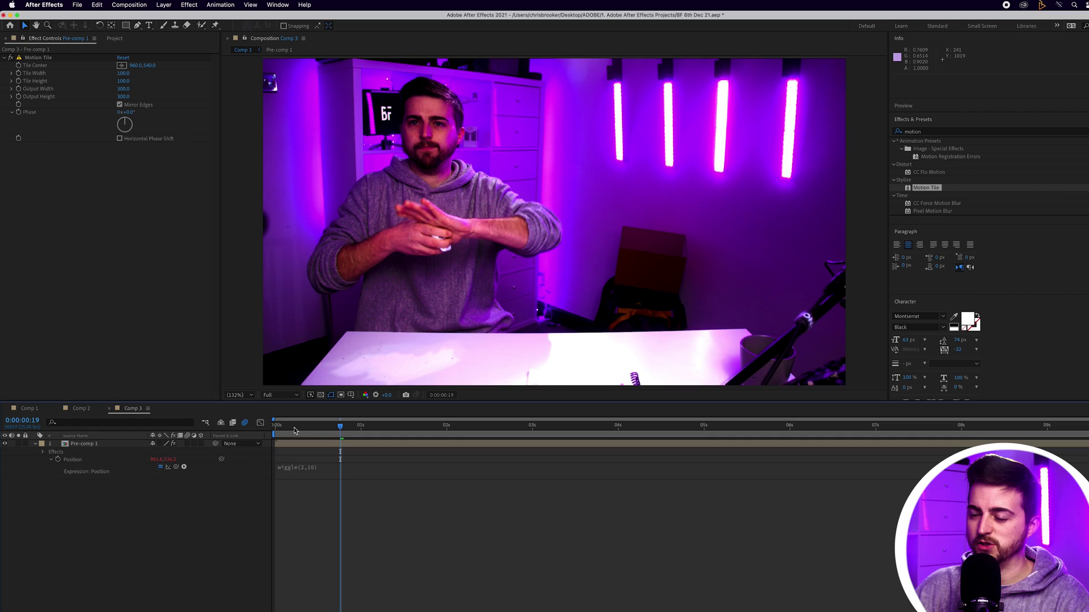